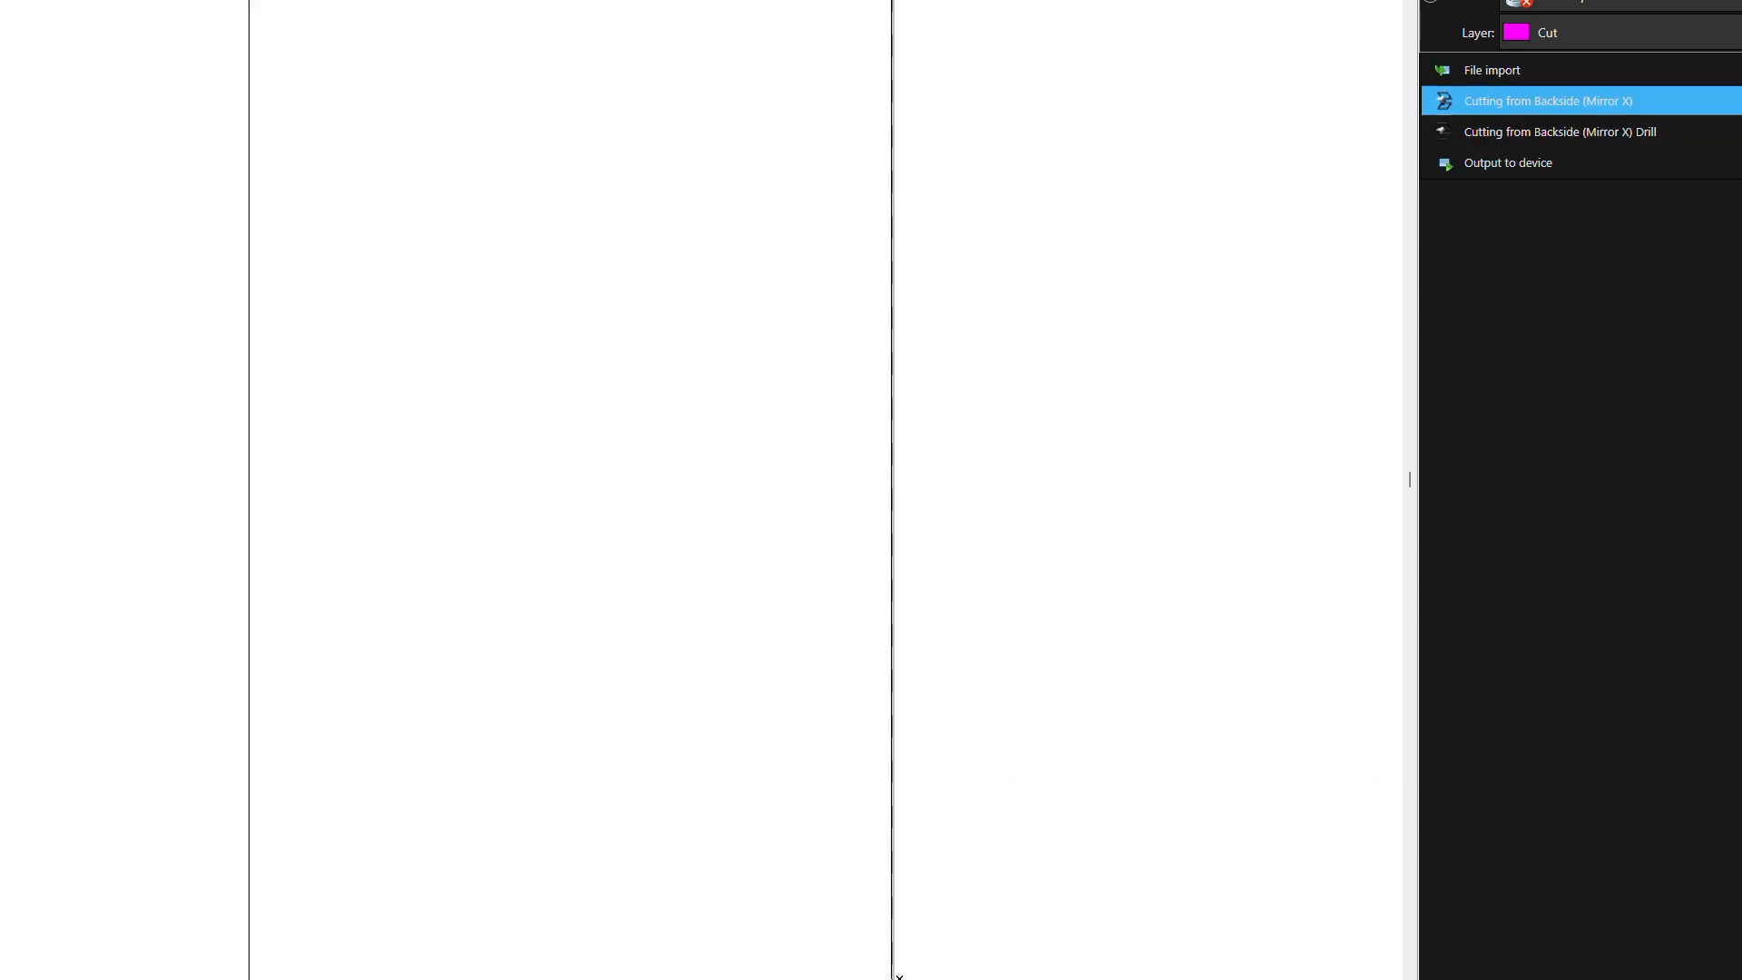
# Place a small test shape on the Cut layer and move it against the edge at the origin corner
pyautogui.click(2, 95)
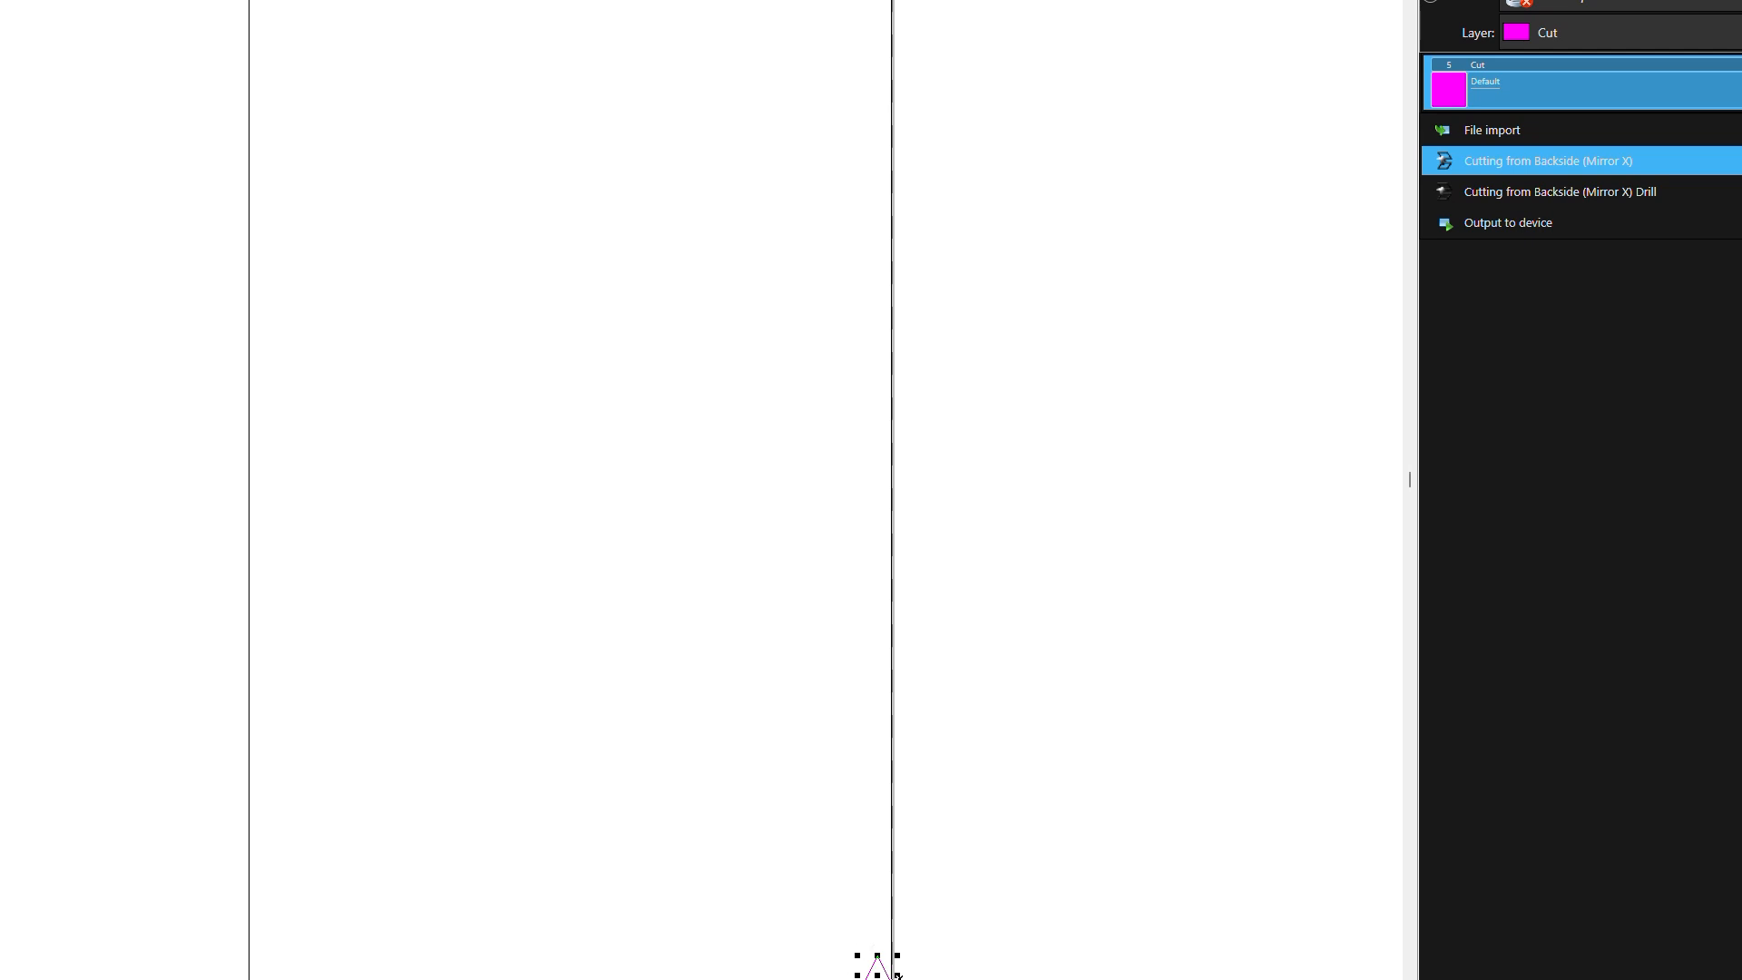
pyautogui.moveTo(896, 975); pyautogui.dragTo(891, 969)
# In the output parameters, choose the JingWei TB Series device, the Output with layer assignment mode and the Standard output profile
pyautogui.click(4, 0)
pyautogui.moveTo(45, 0)
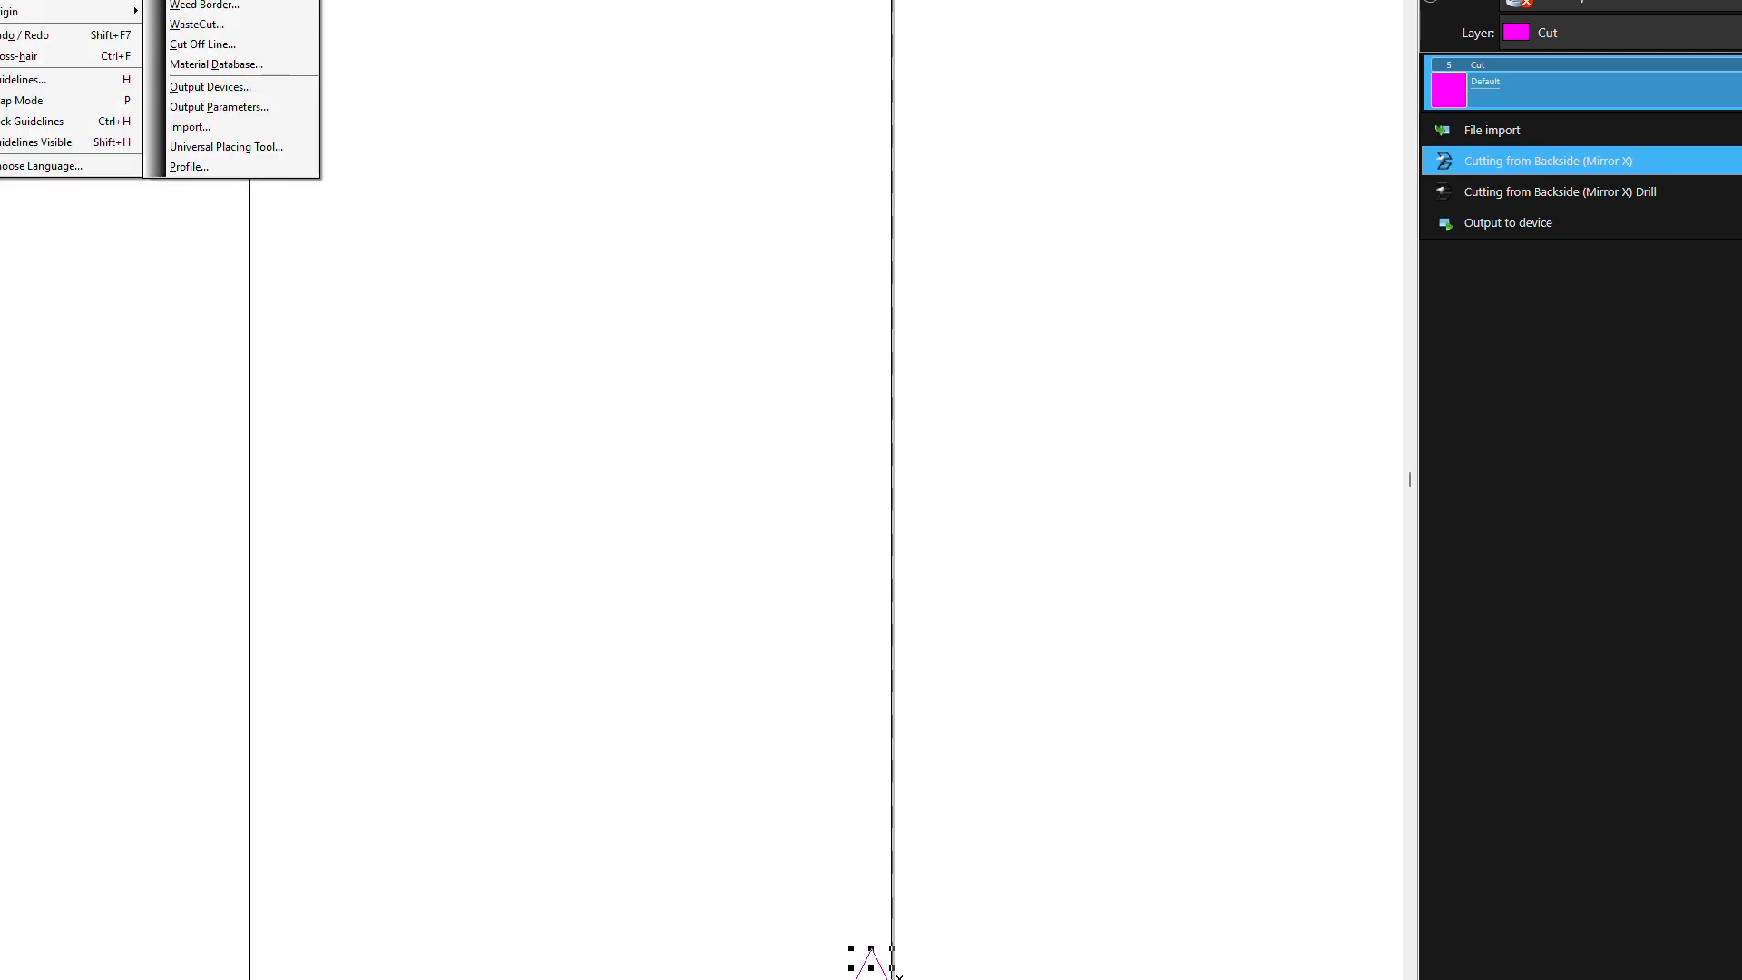
pyautogui.click(268, 107)
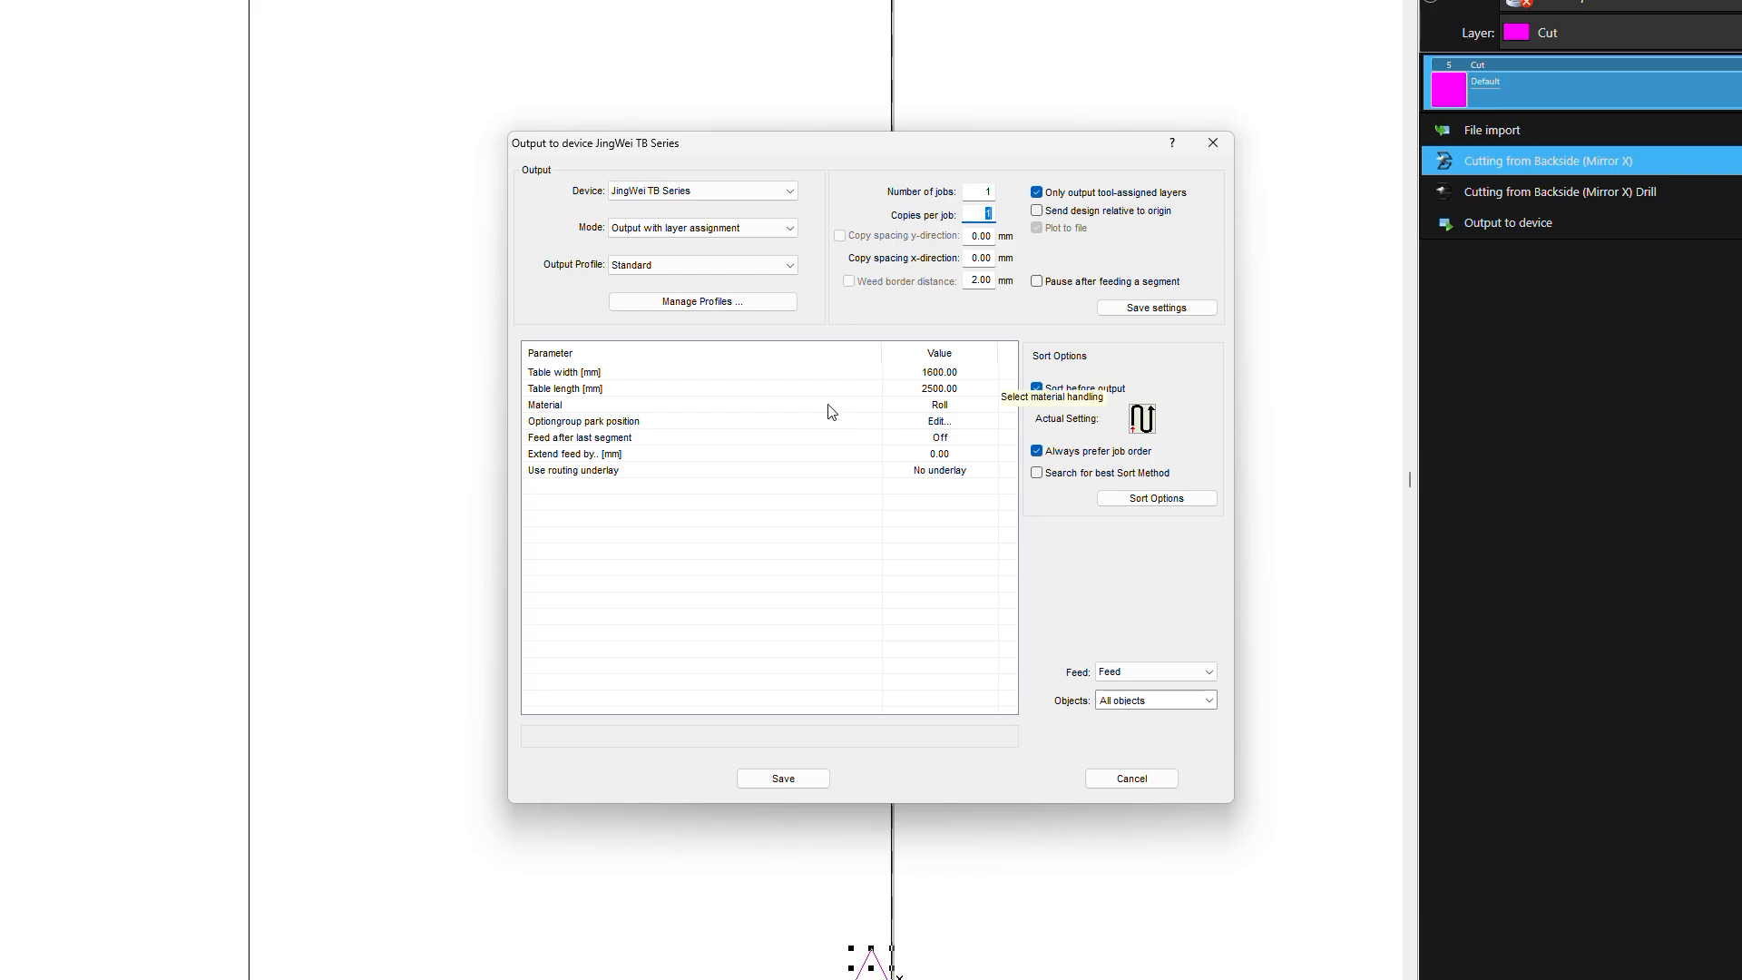
pyautogui.click(656, 191)
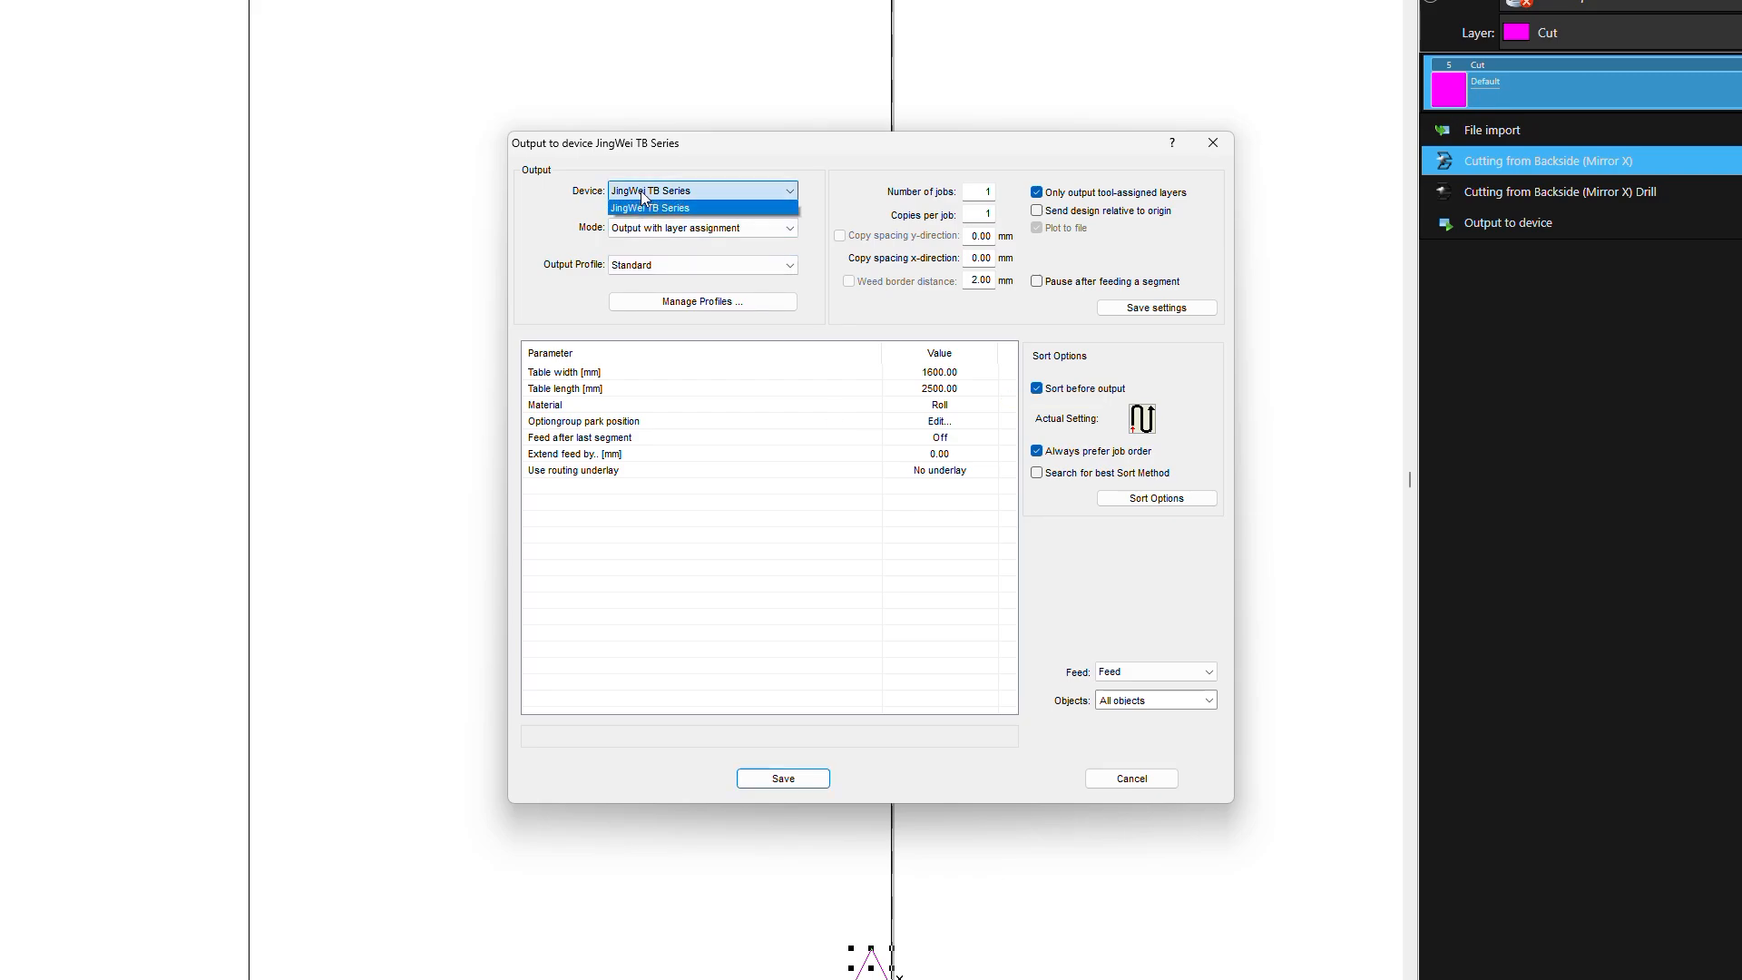
pyautogui.click(656, 208)
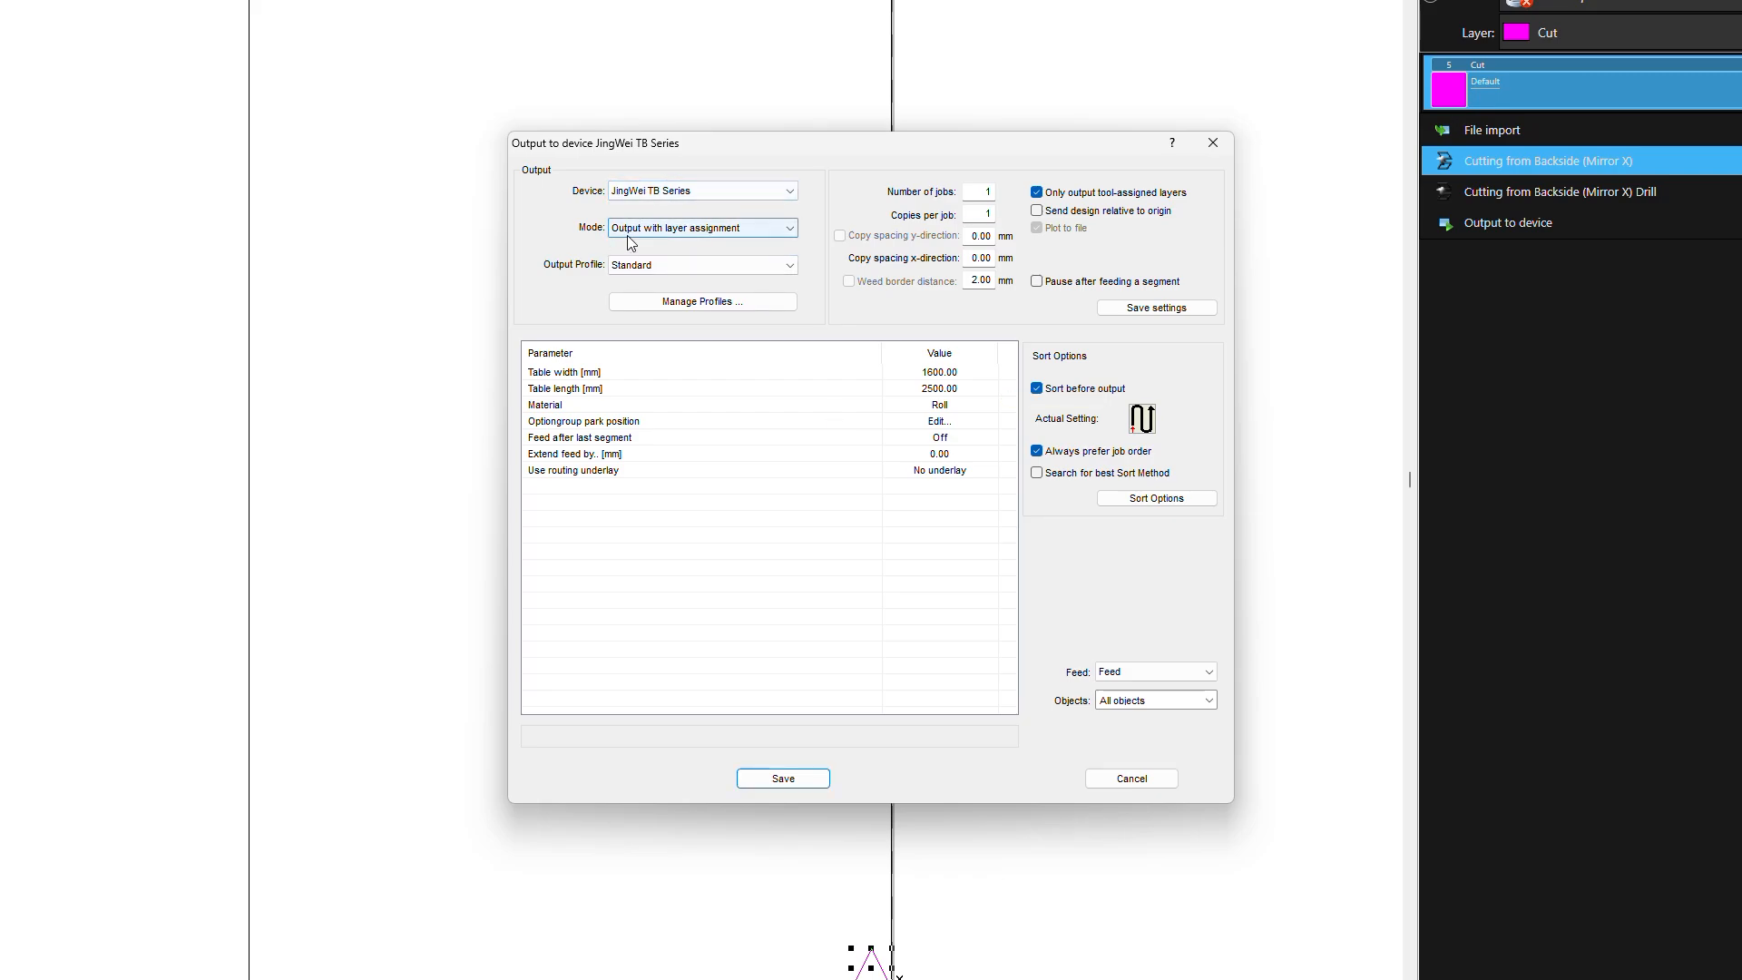
pyautogui.click(701, 230)
pyautogui.click(676, 241)
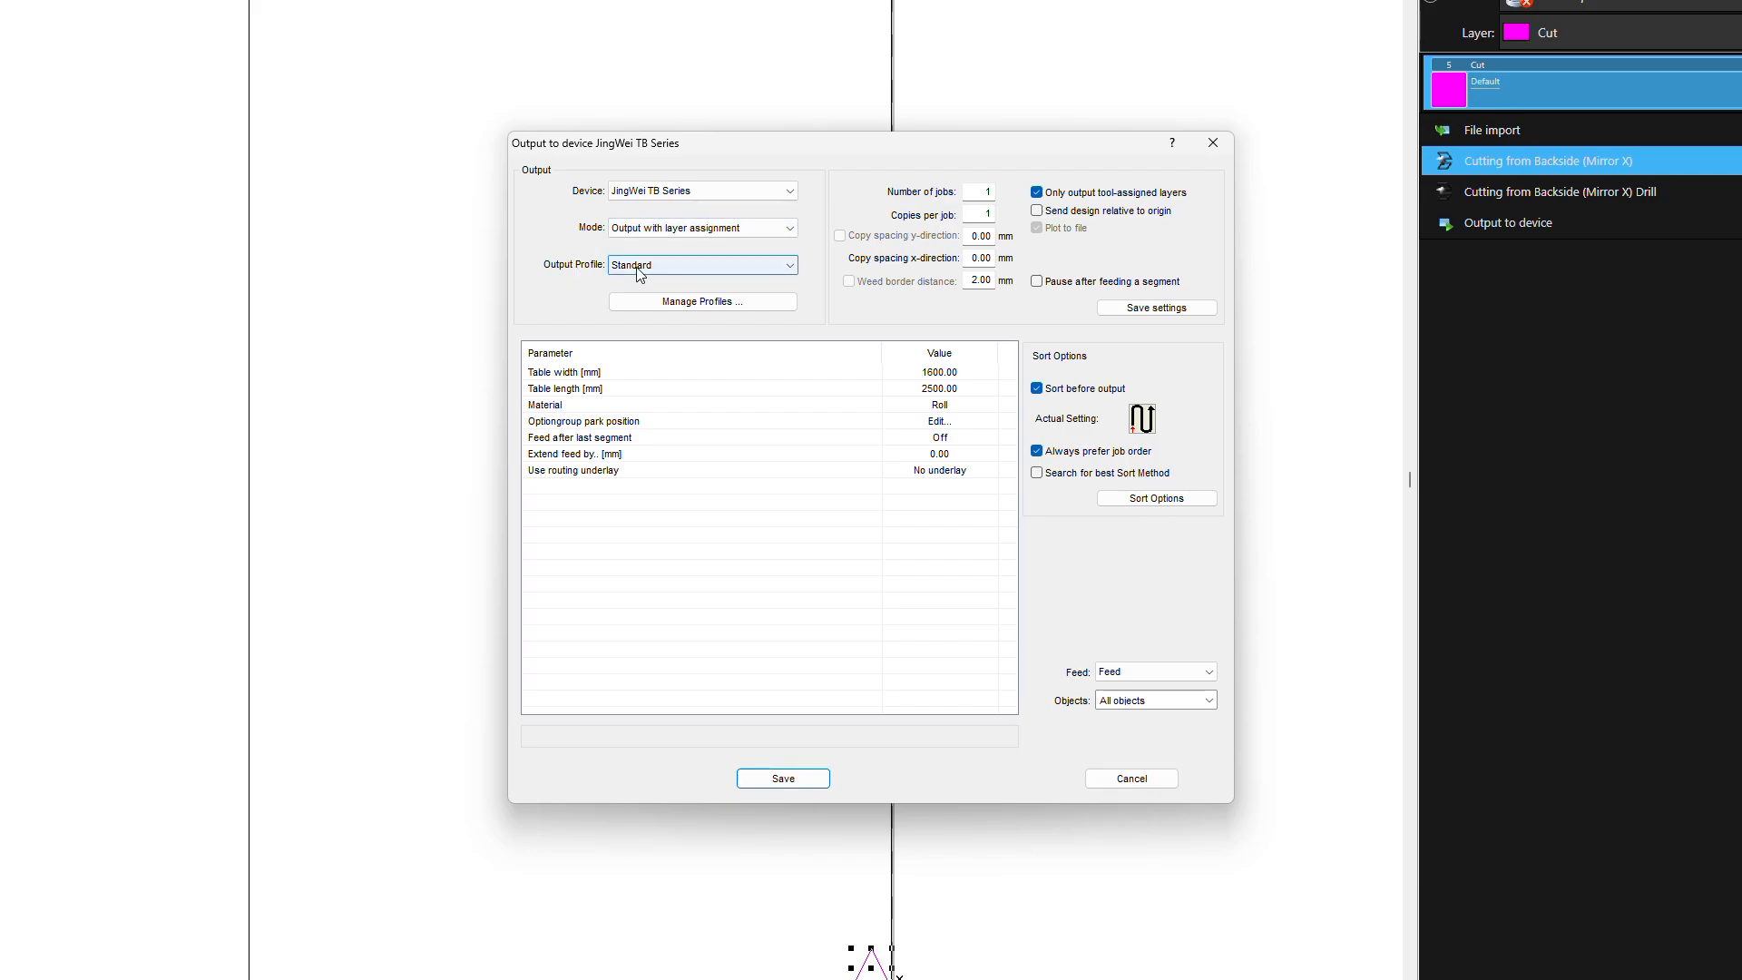
pyautogui.click(641, 271)
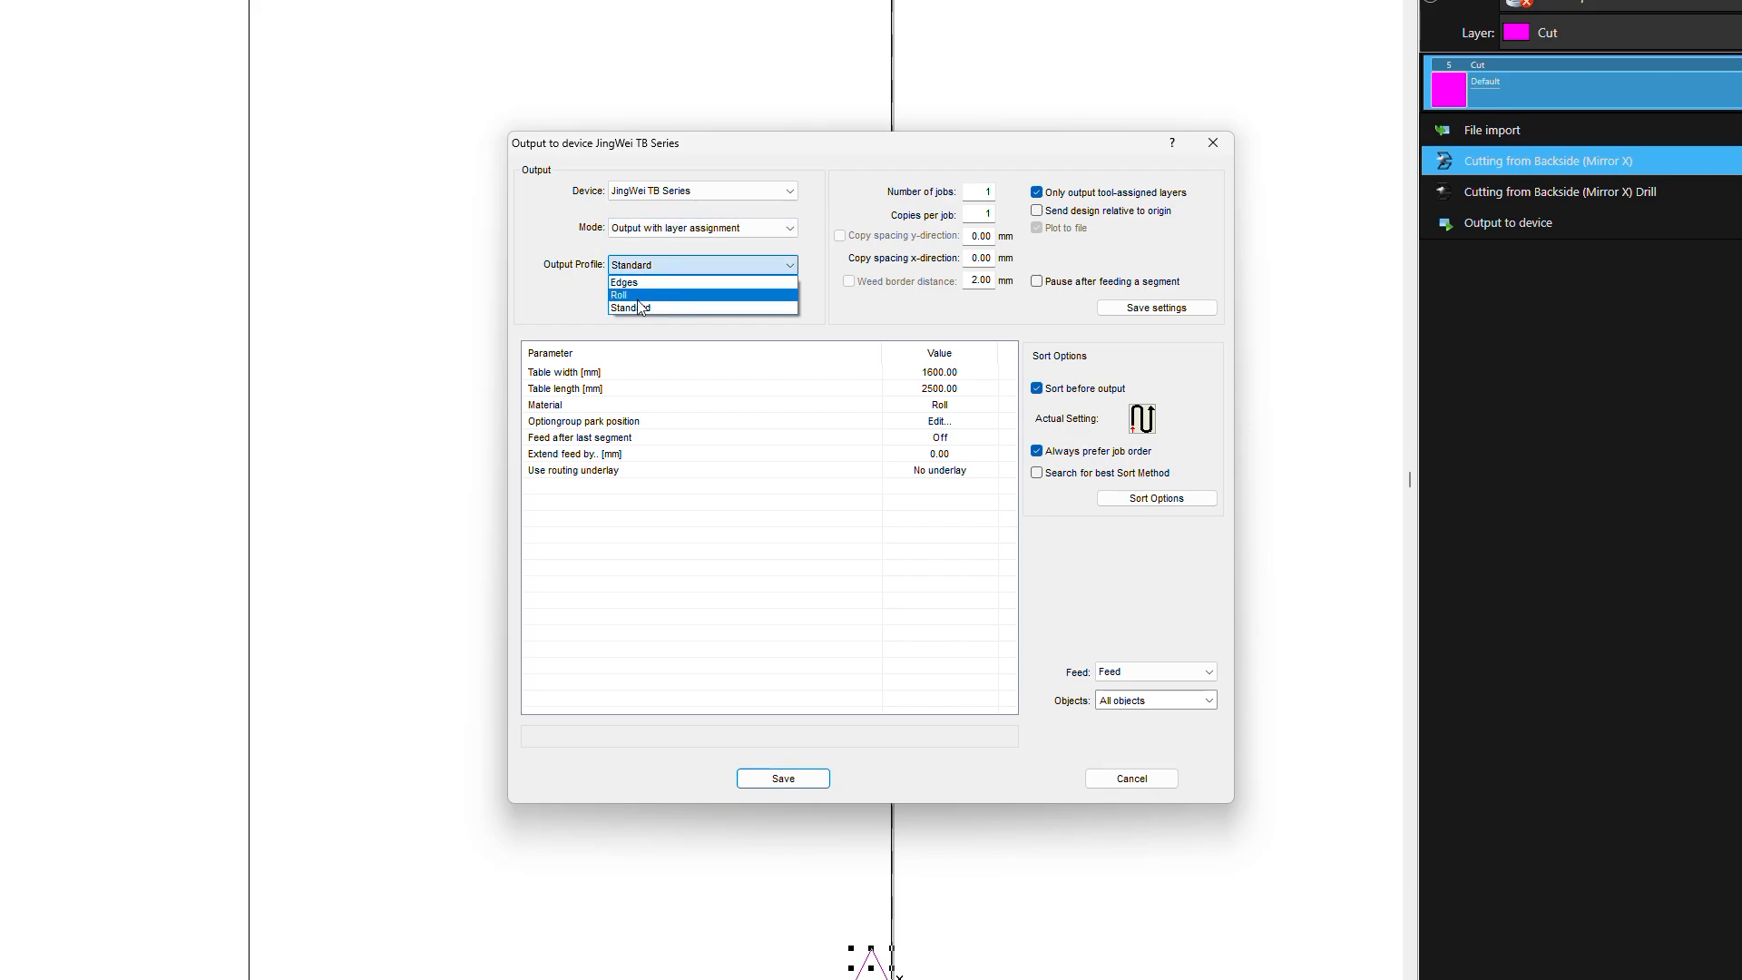
pyautogui.click(640, 308)
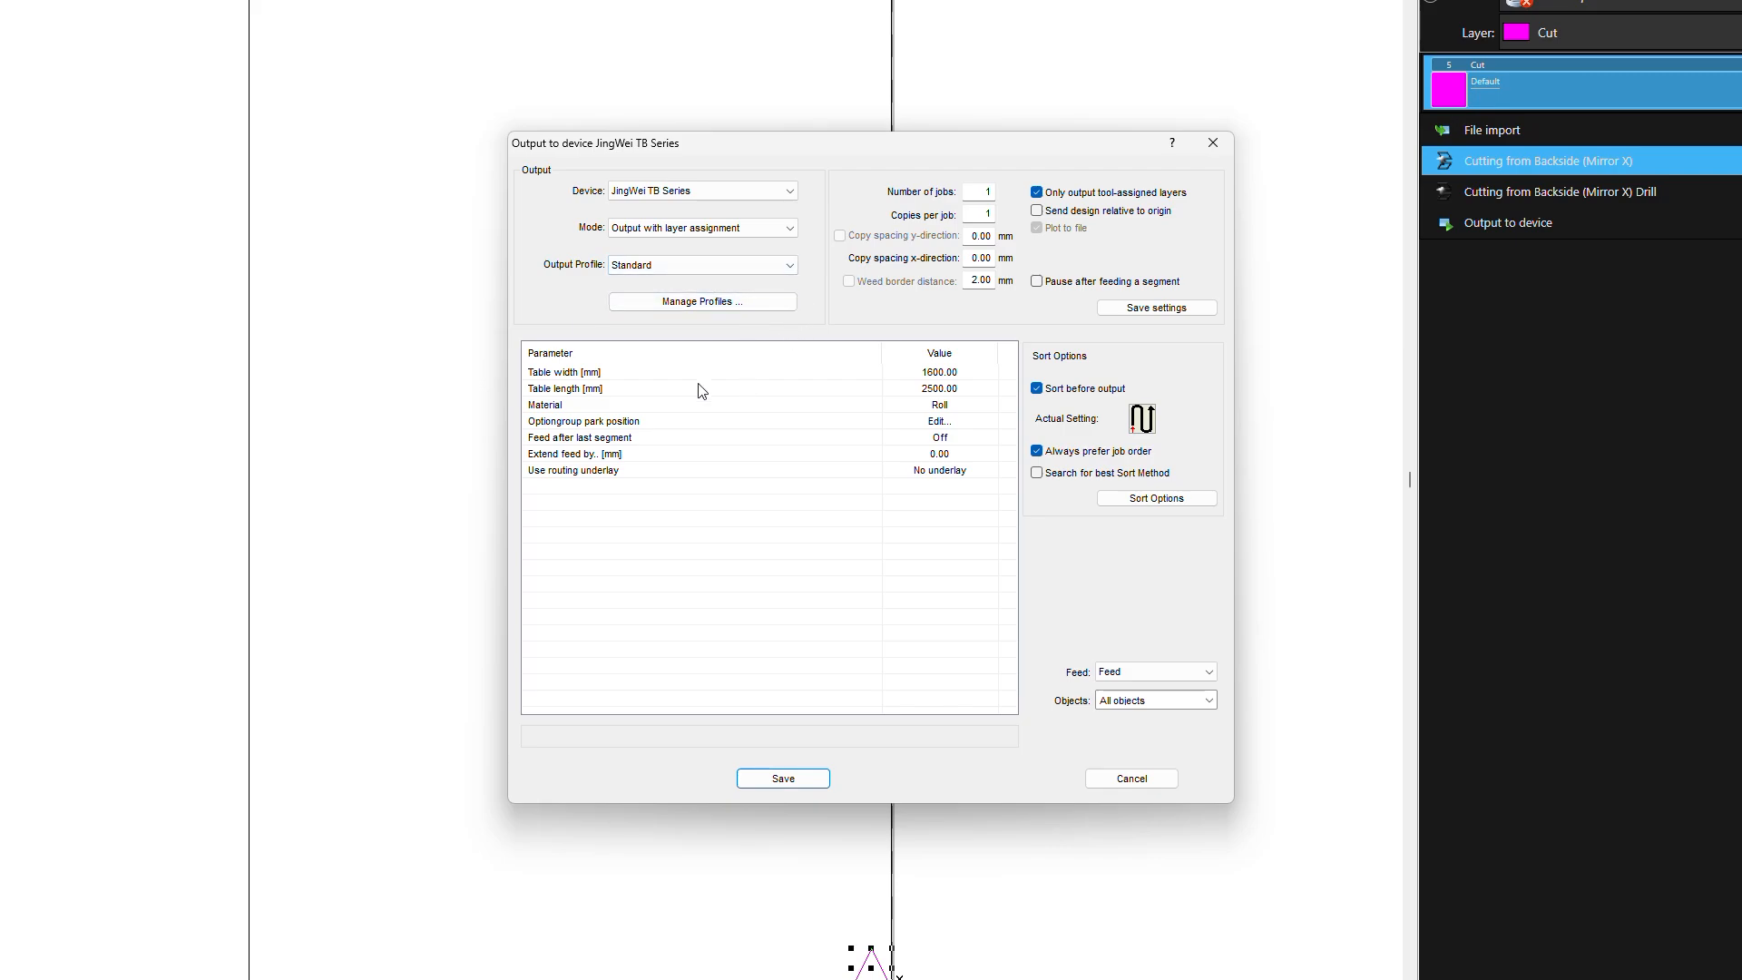
# Set the material handling to Manually and the feed option to No feed
pyautogui.click(641, 376)
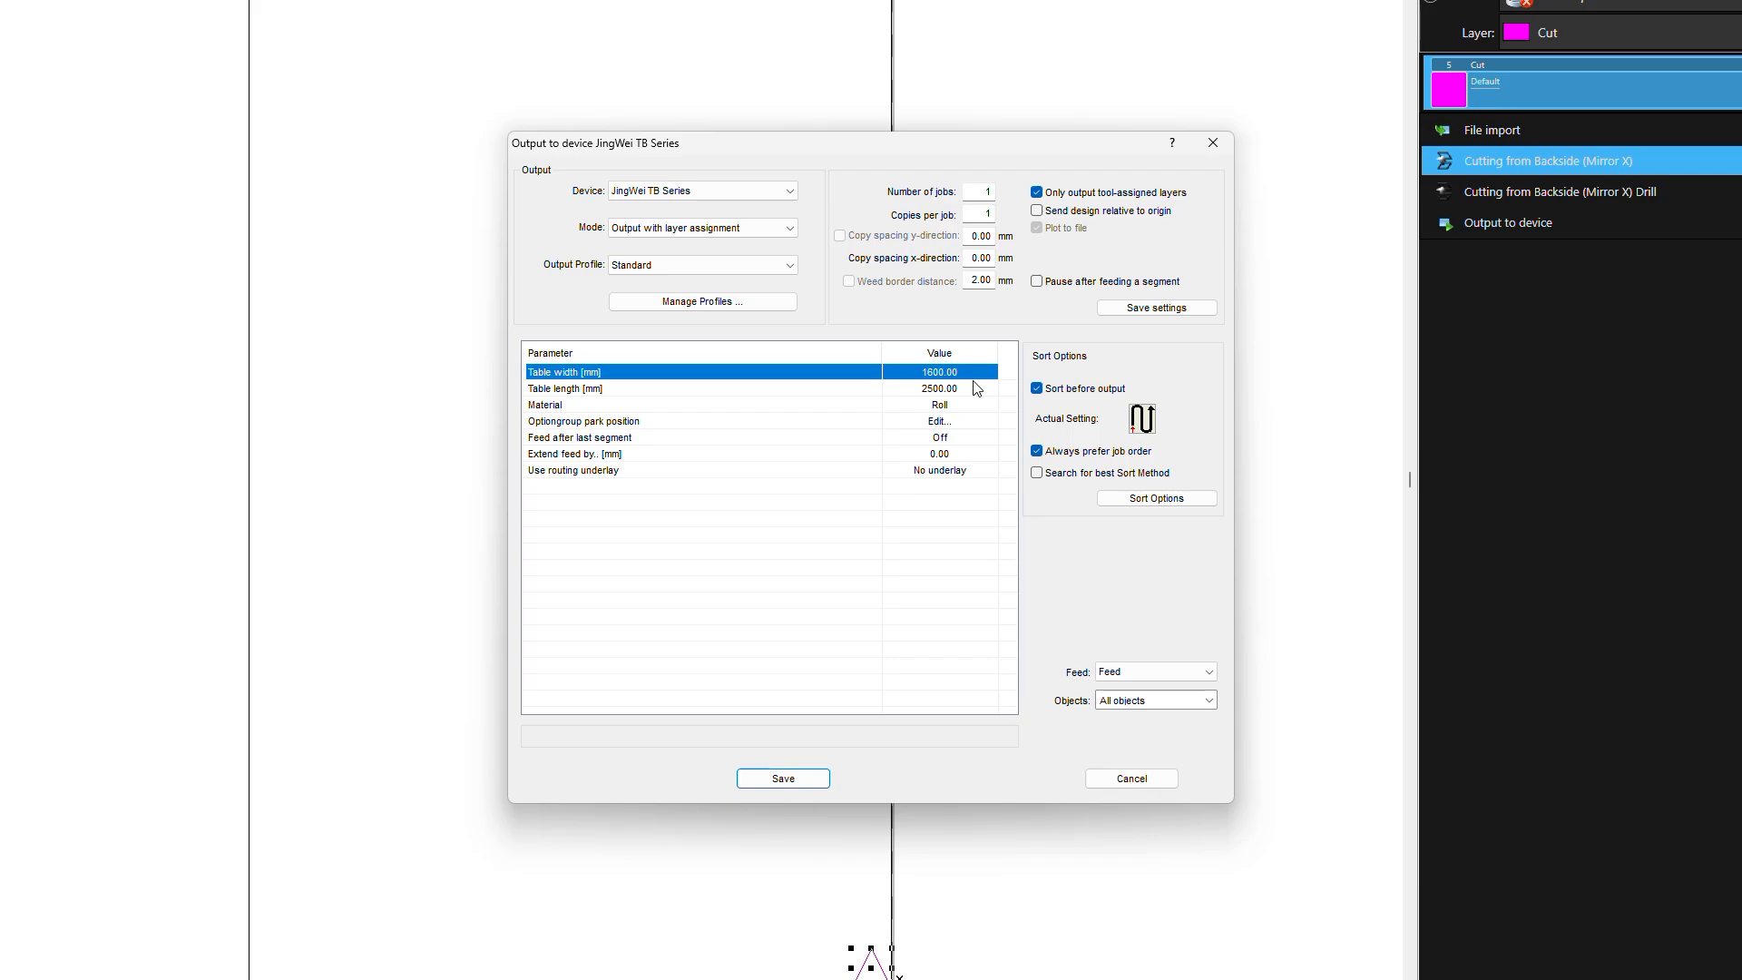
pyautogui.click(687, 389)
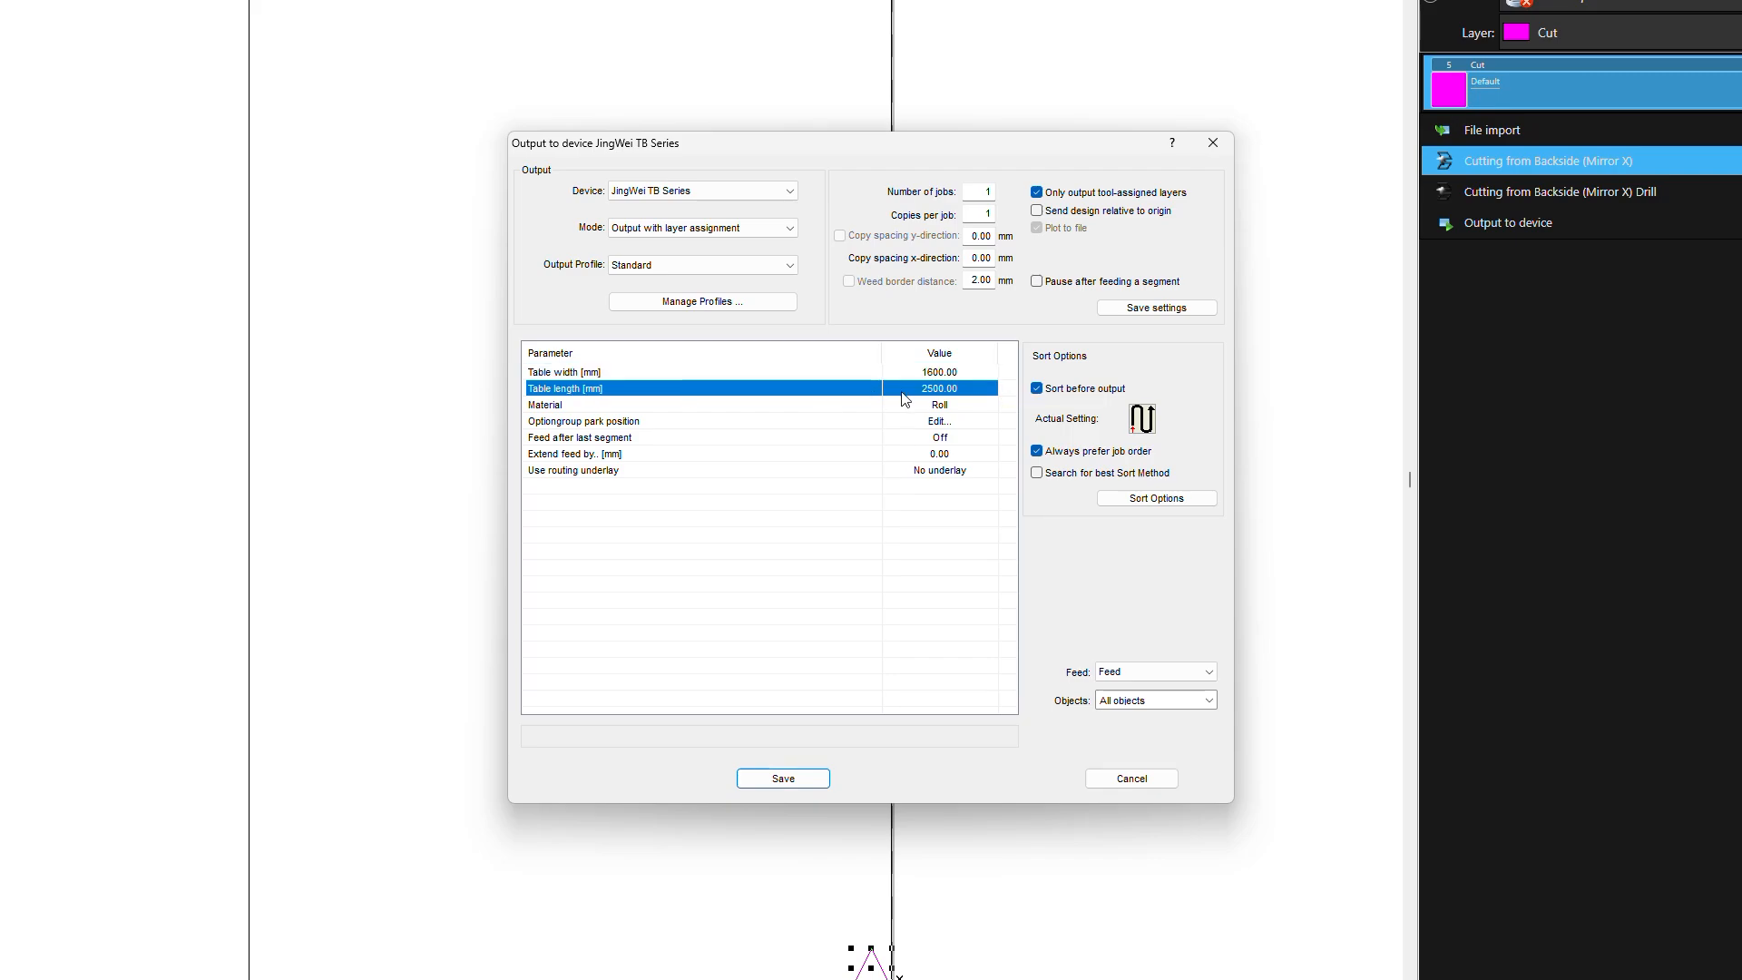
pyautogui.click(948, 405)
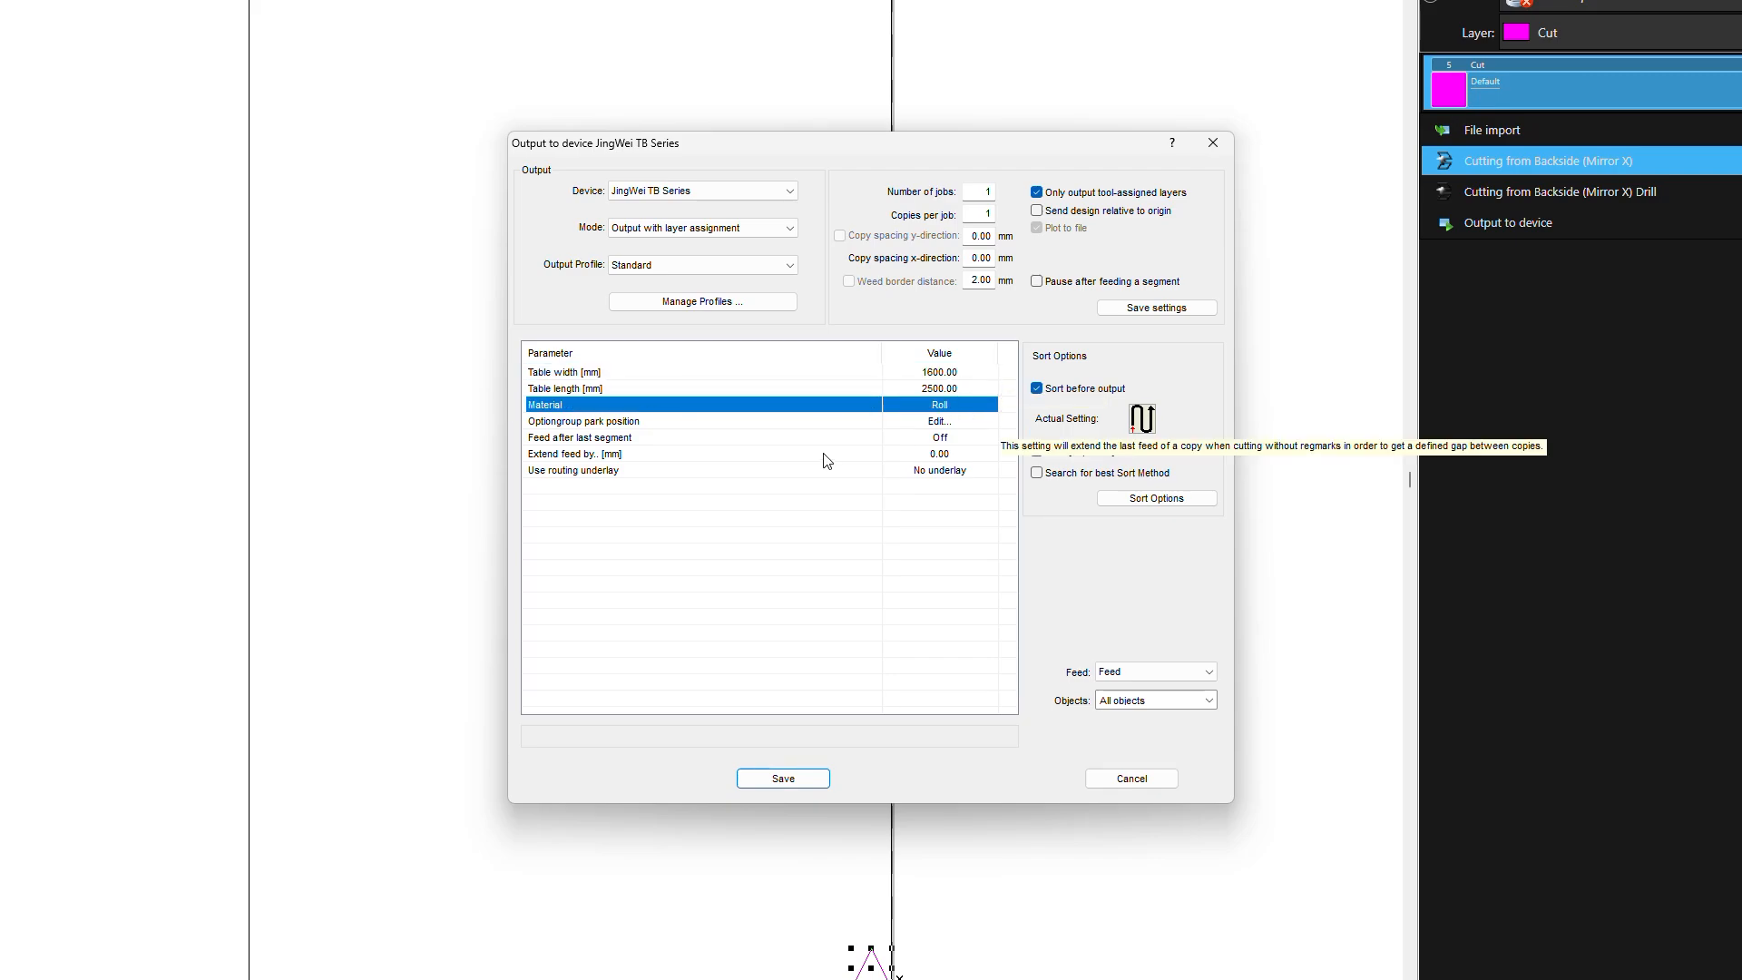
pyautogui.click(951, 410)
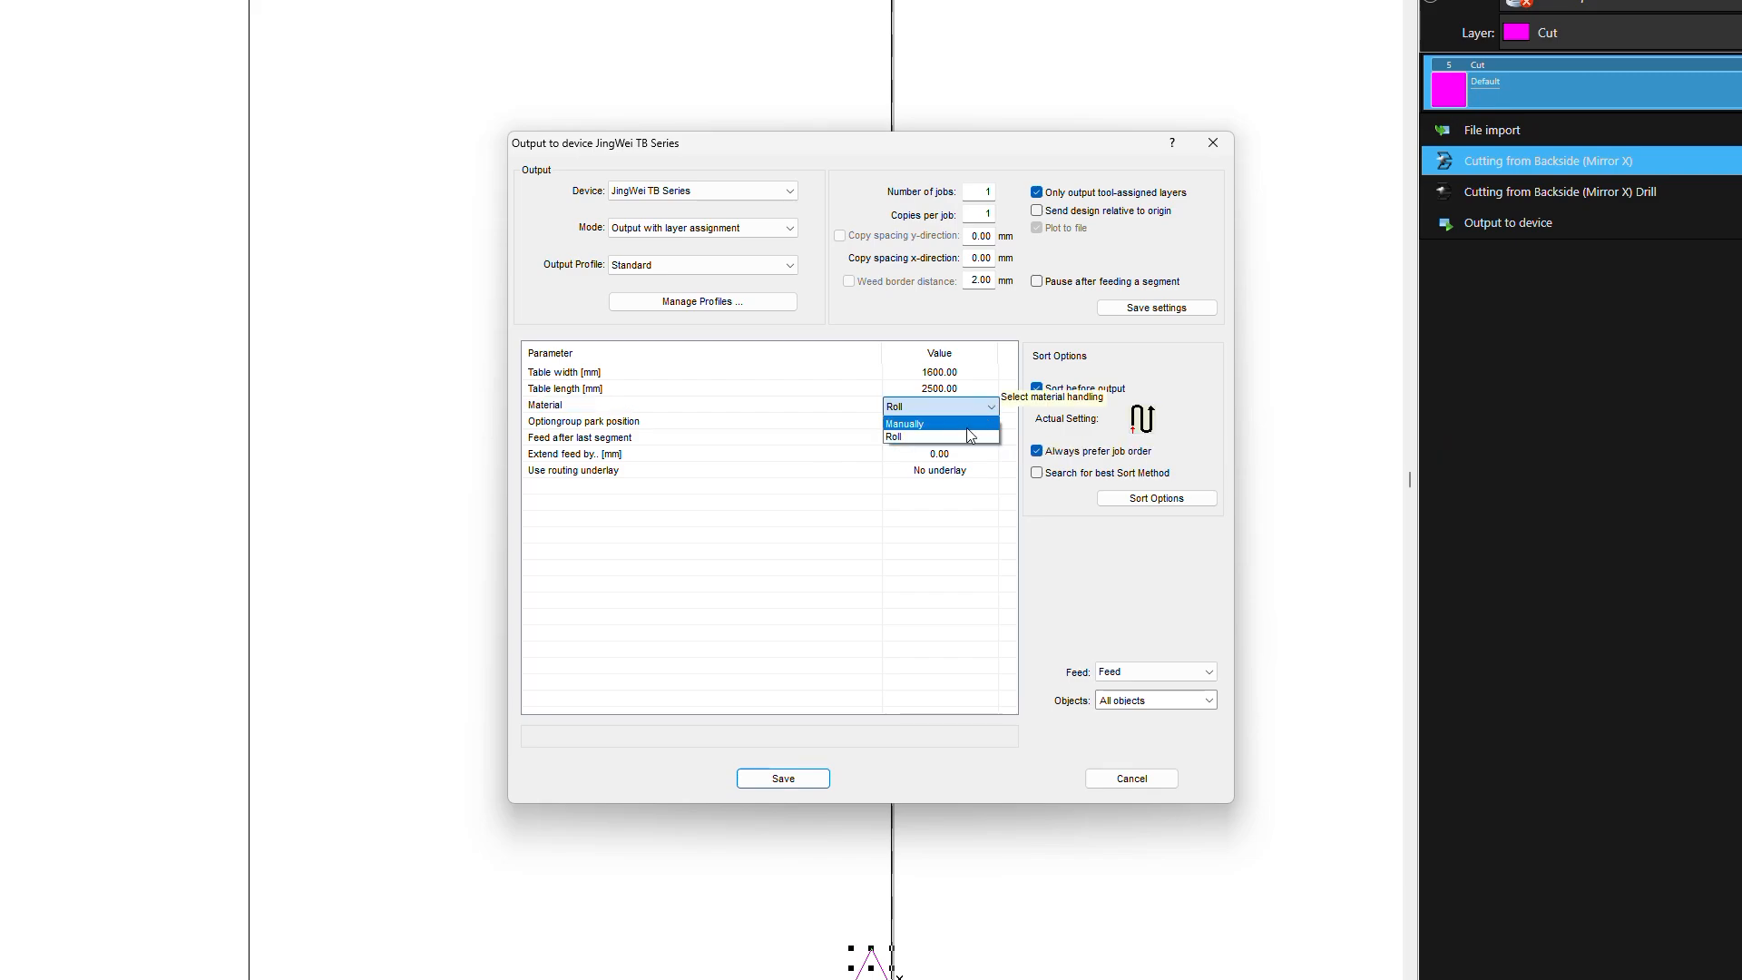
pyautogui.click(967, 429)
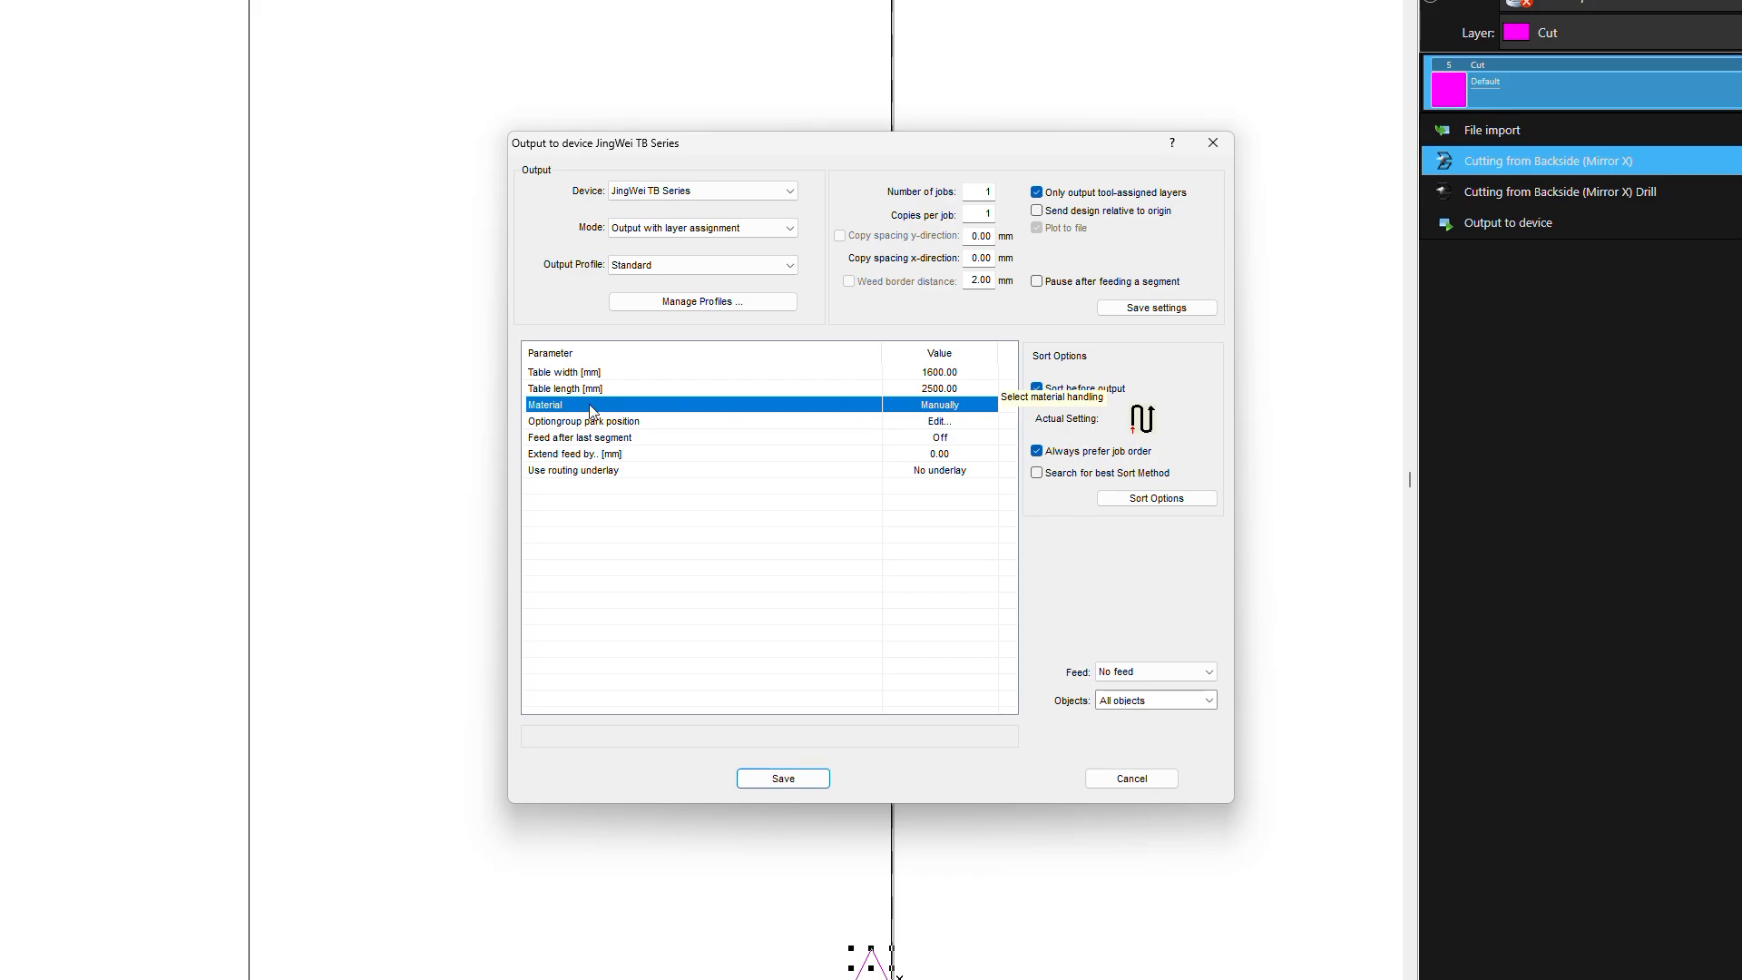
pyautogui.click(1141, 676)
pyautogui.click(1138, 695)
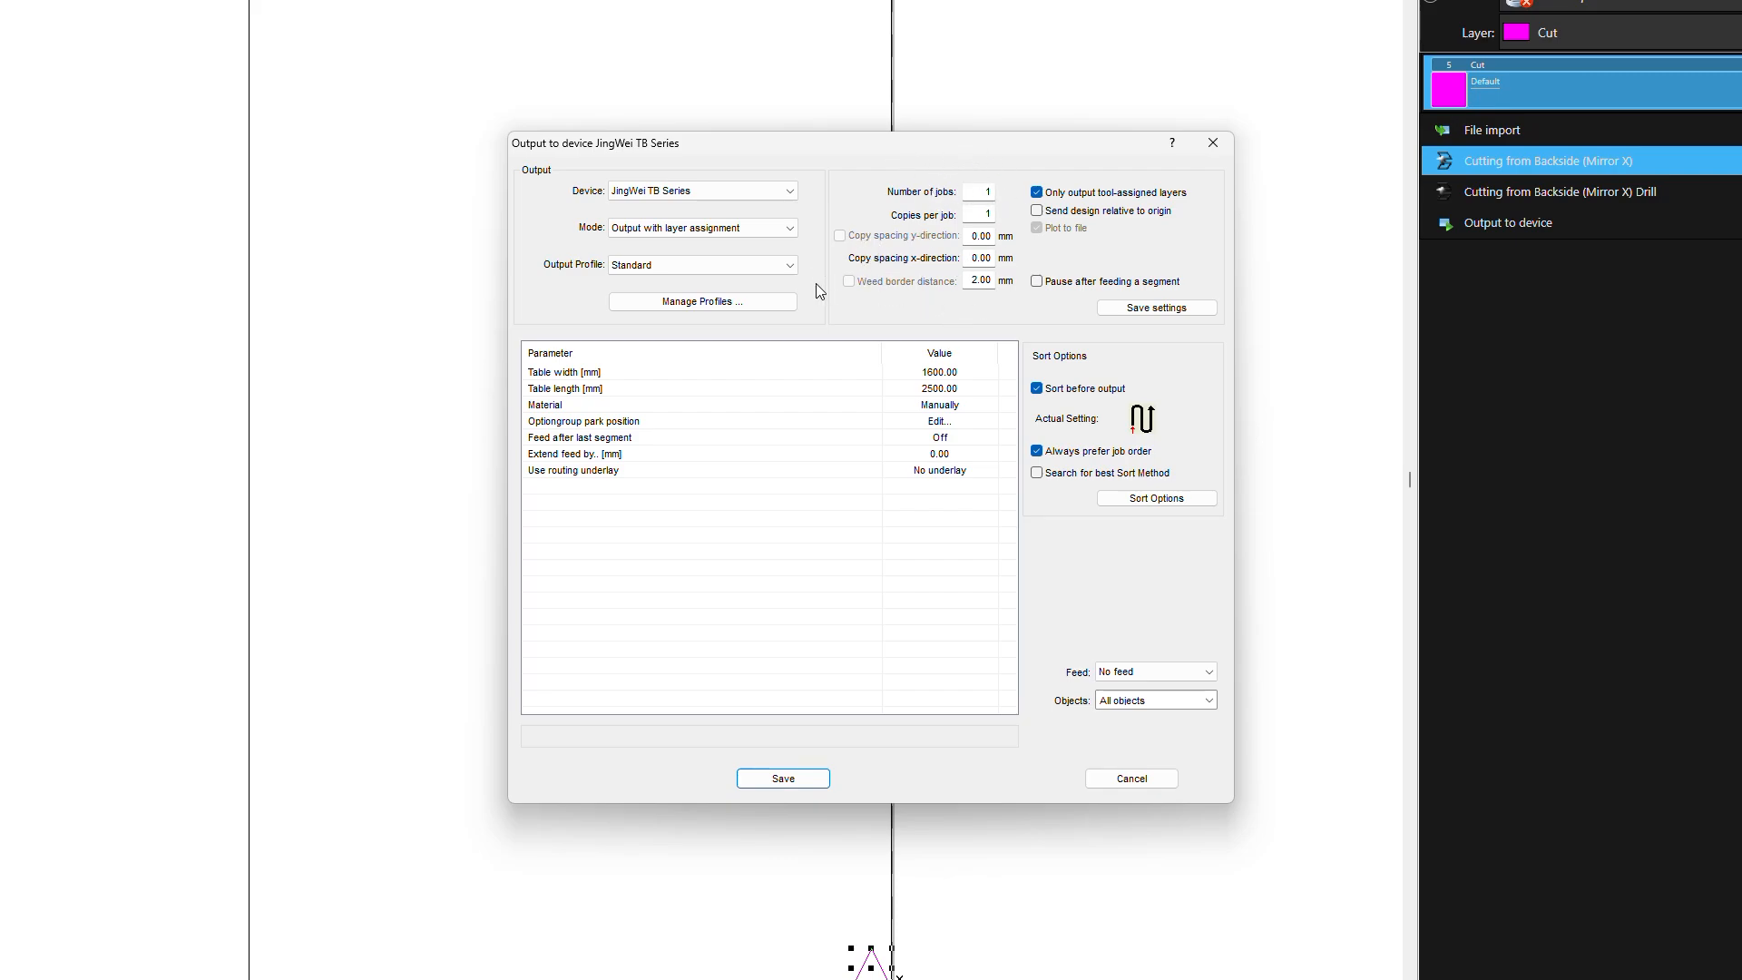
# Enable the option to send the design relative to the origin
pyautogui.click(770, 303)
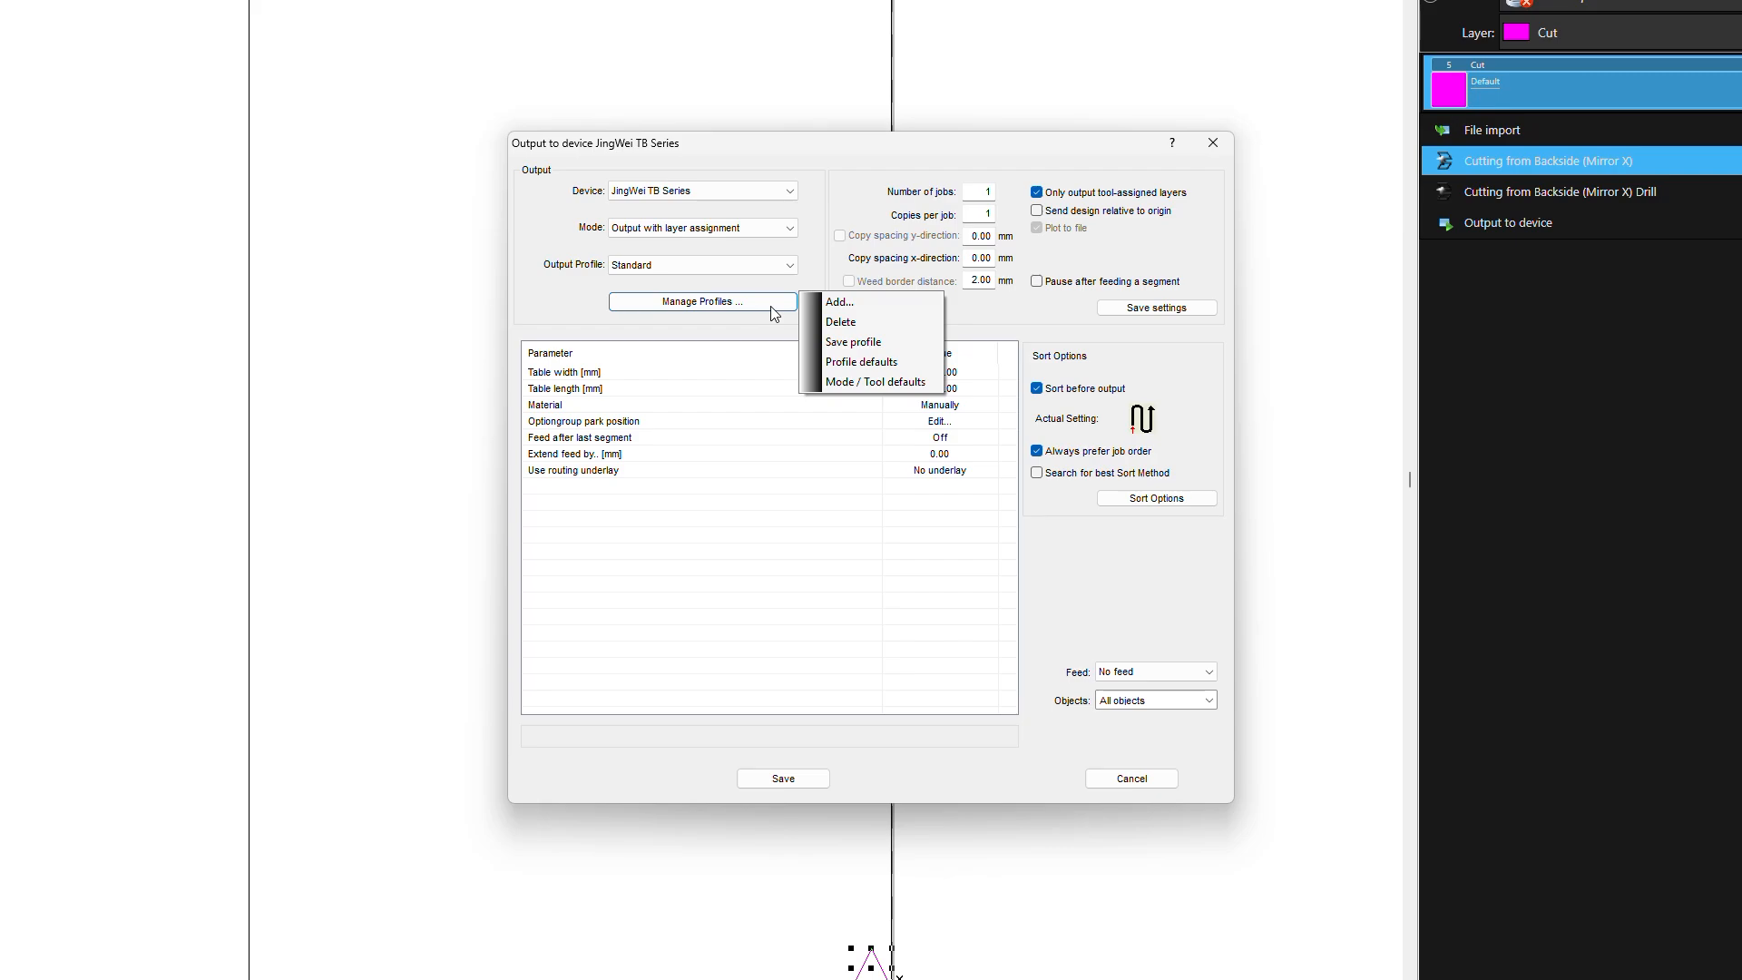
pyautogui.click(940, 163)
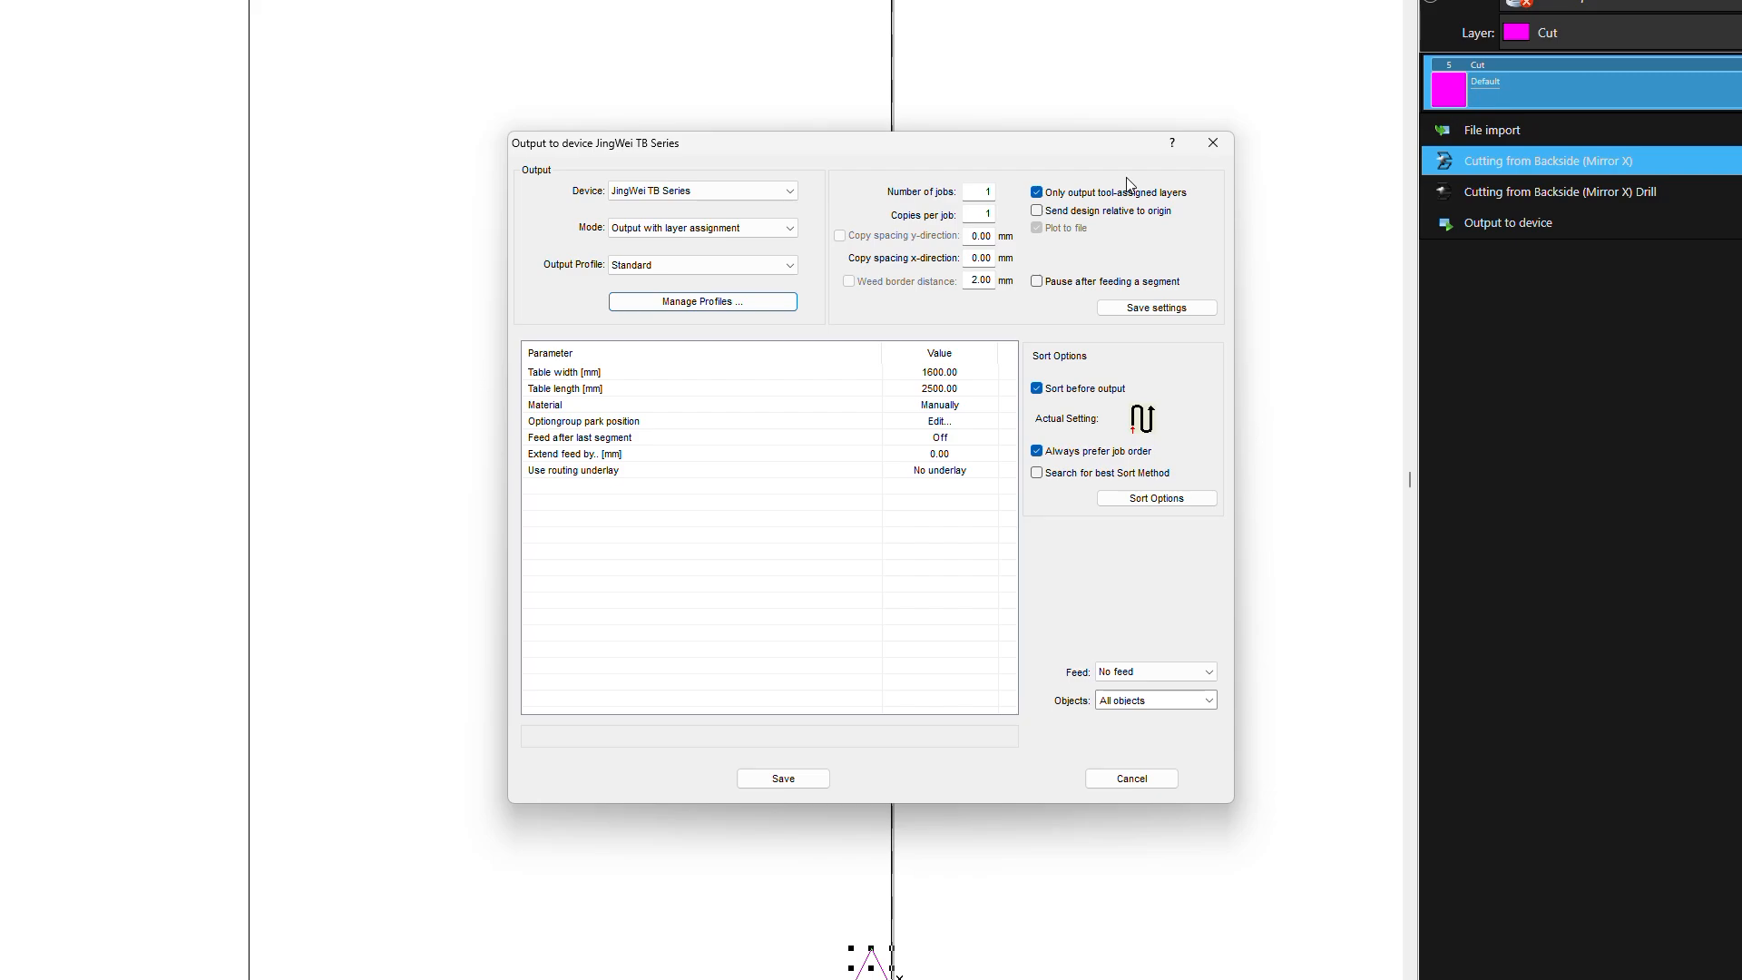
pyautogui.click(1055, 213)
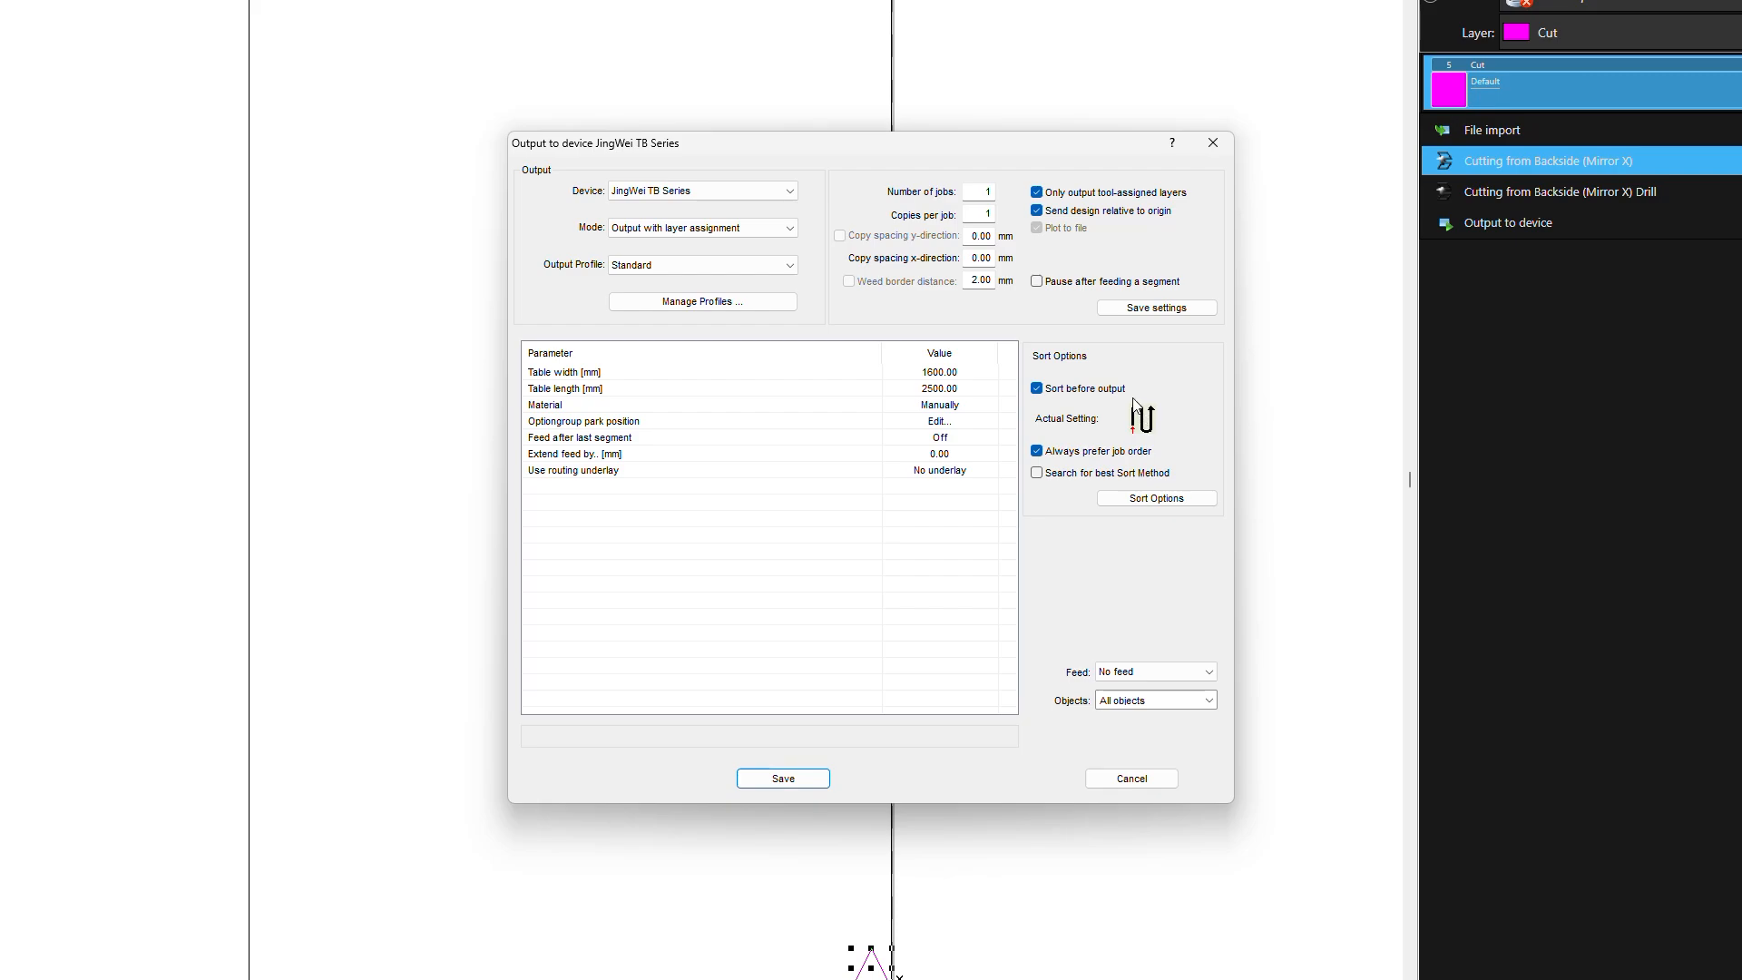
# Review the sort options, including the main direction and start points, and accept them
pyautogui.click(1074, 473)
pyautogui.click(1075, 473)
pyautogui.click(1152, 501)
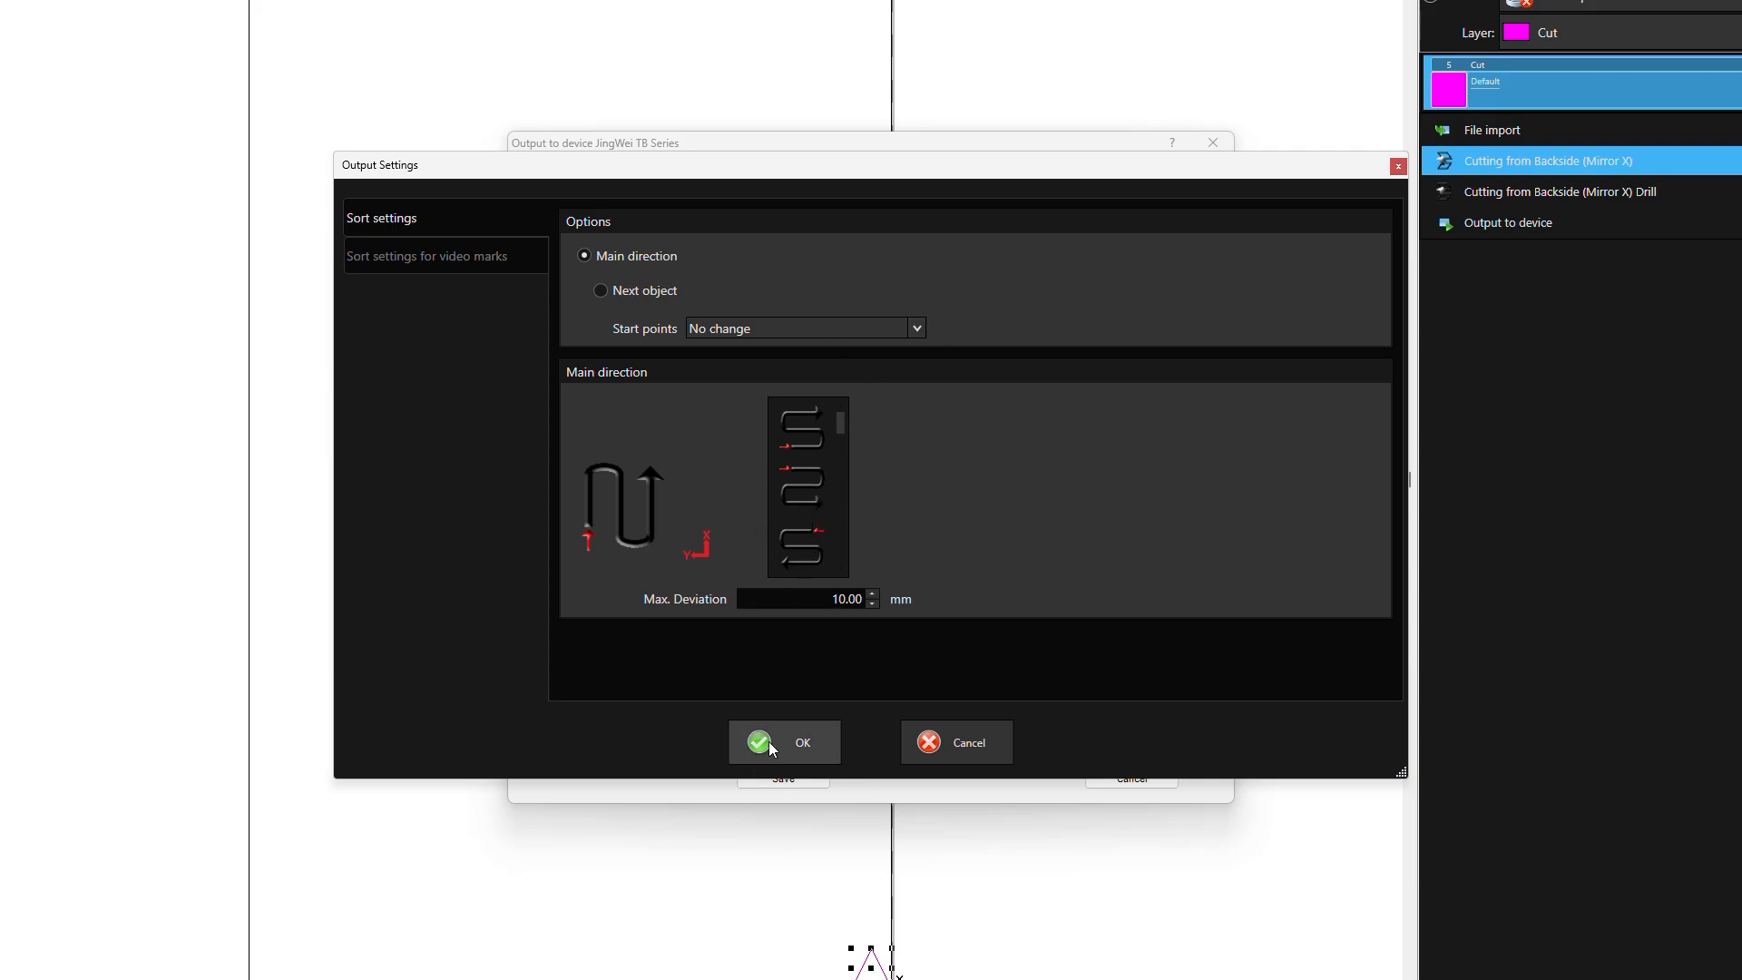
pyautogui.click(798, 743)
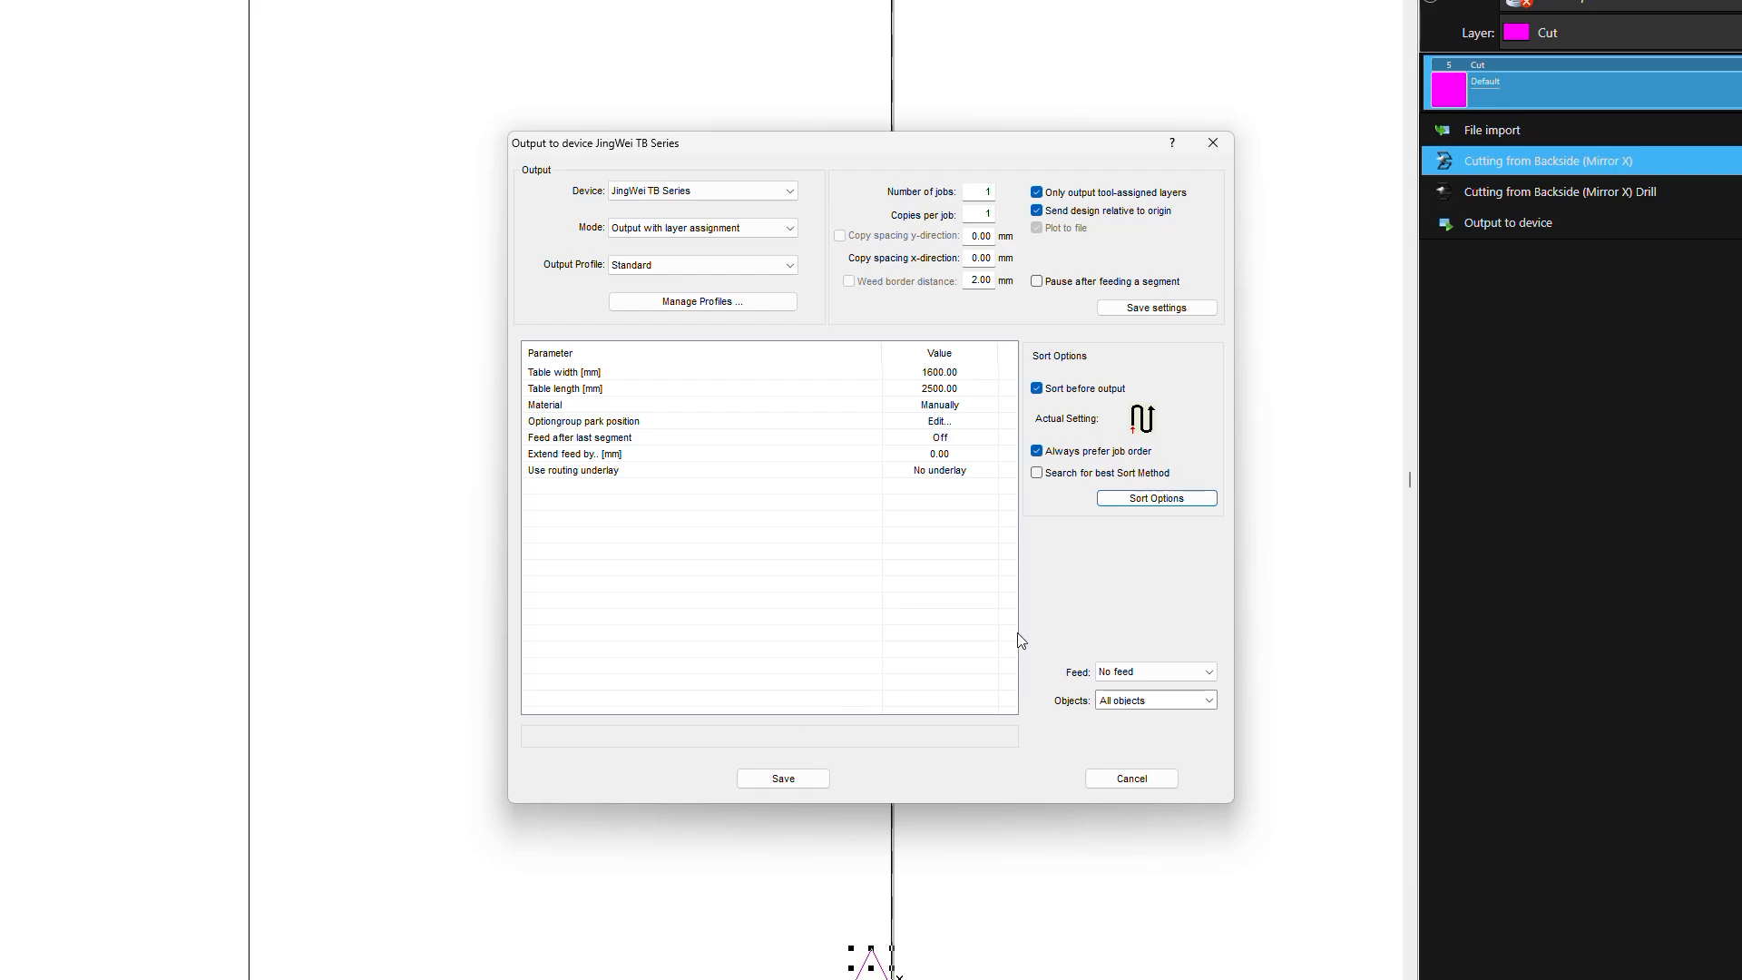
# Save the current settings to the Standard profile and save the output parameters
pyautogui.click(735, 302)
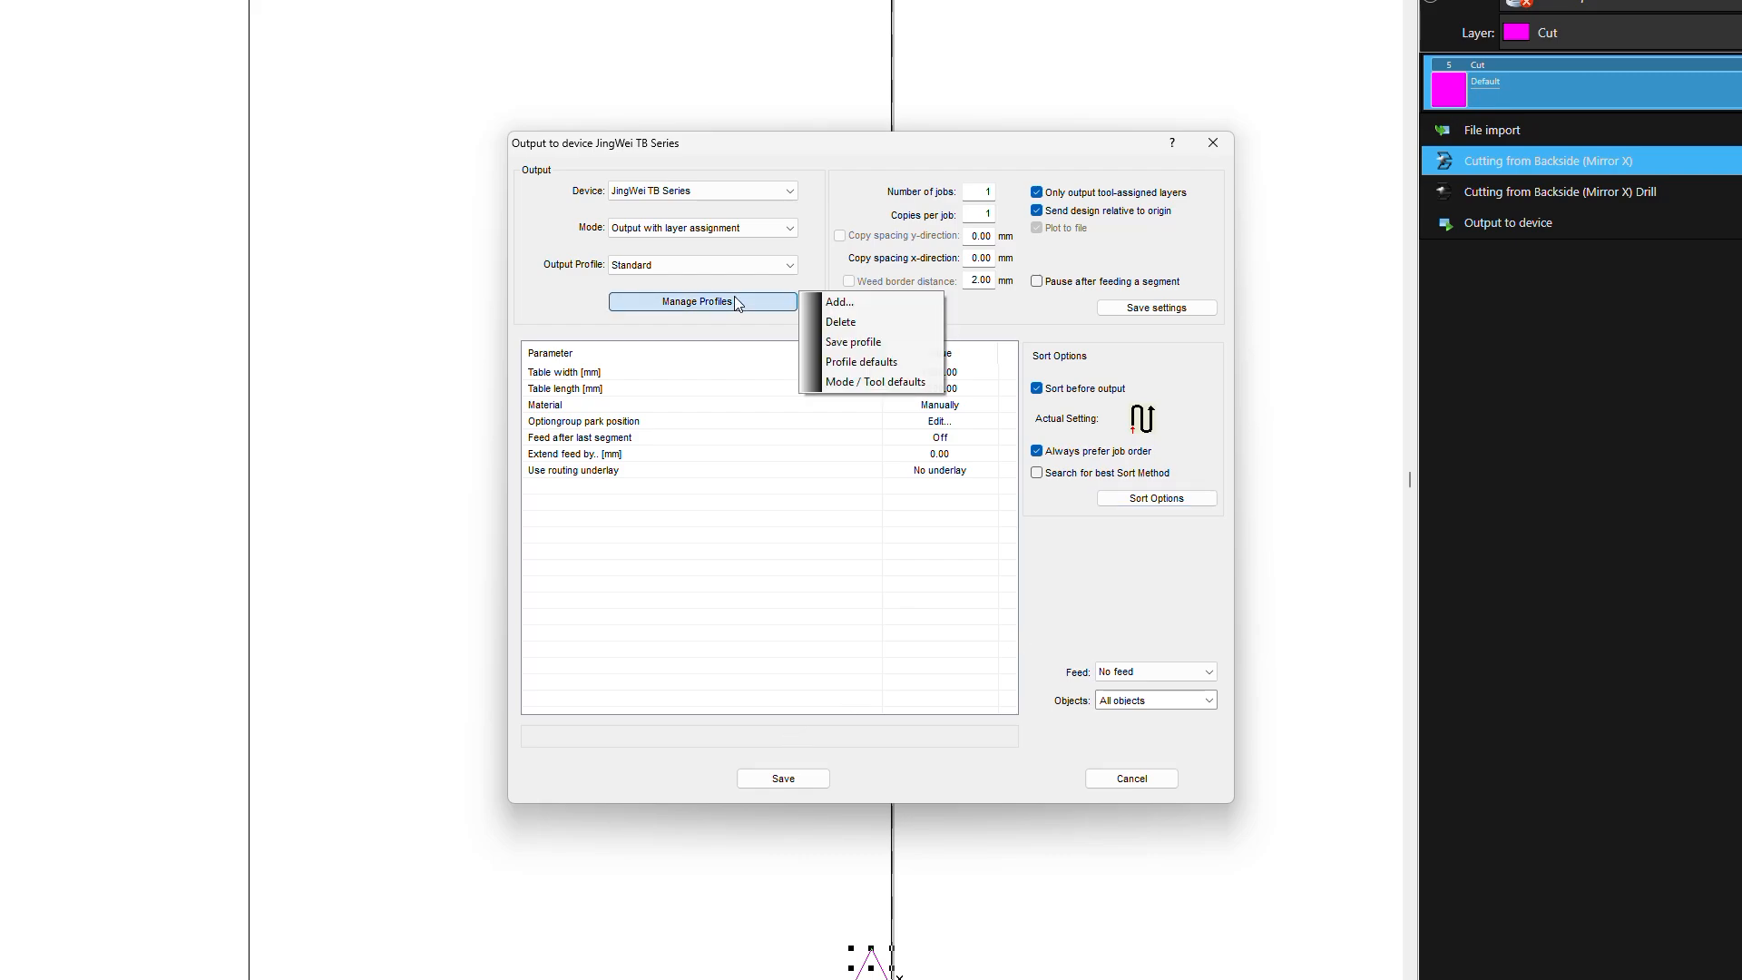
pyautogui.click(920, 345)
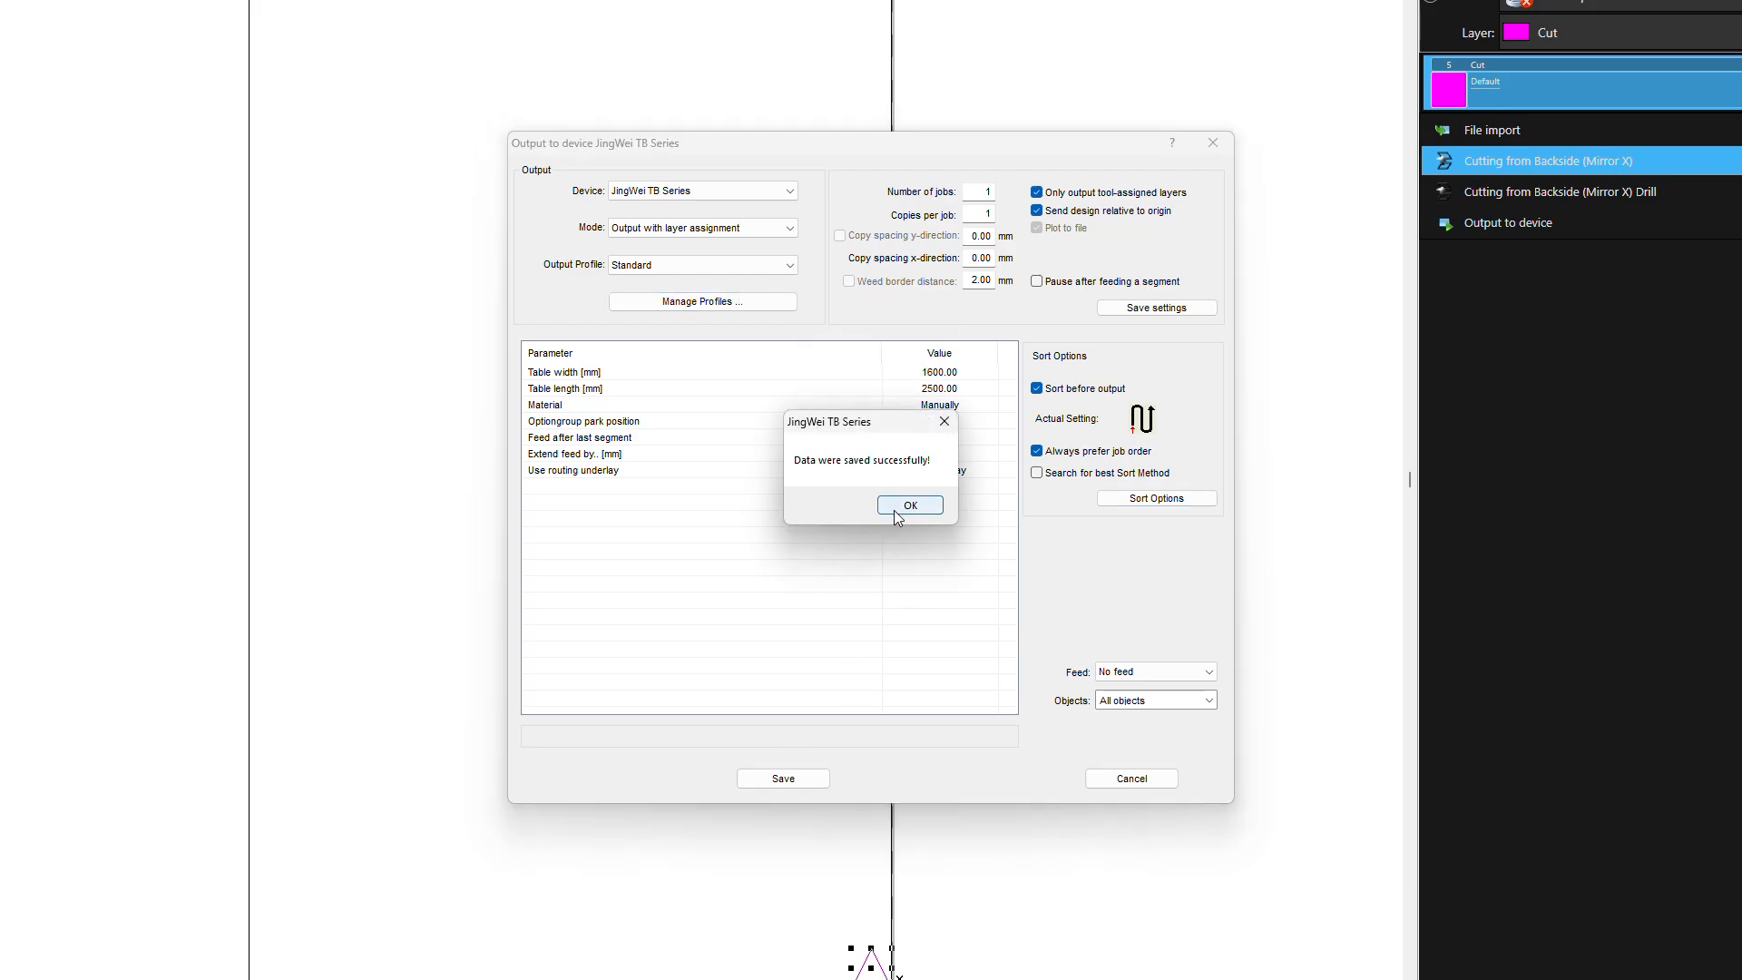
pyautogui.click(898, 504)
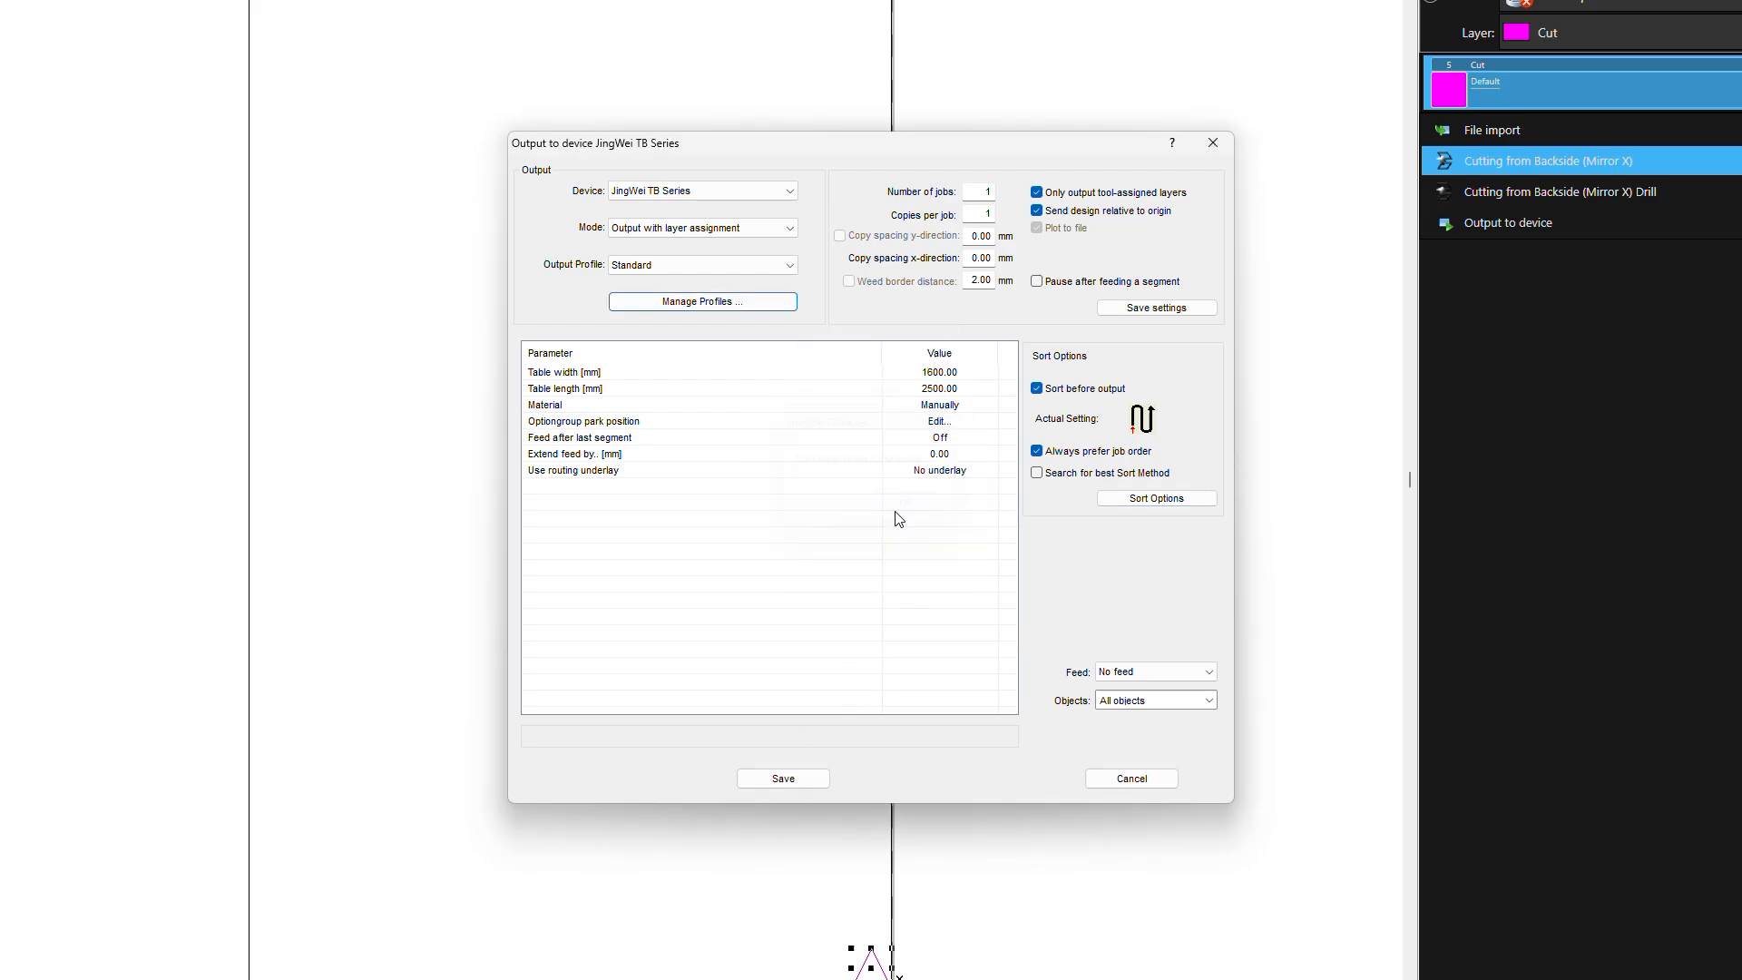
pyautogui.click(795, 778)
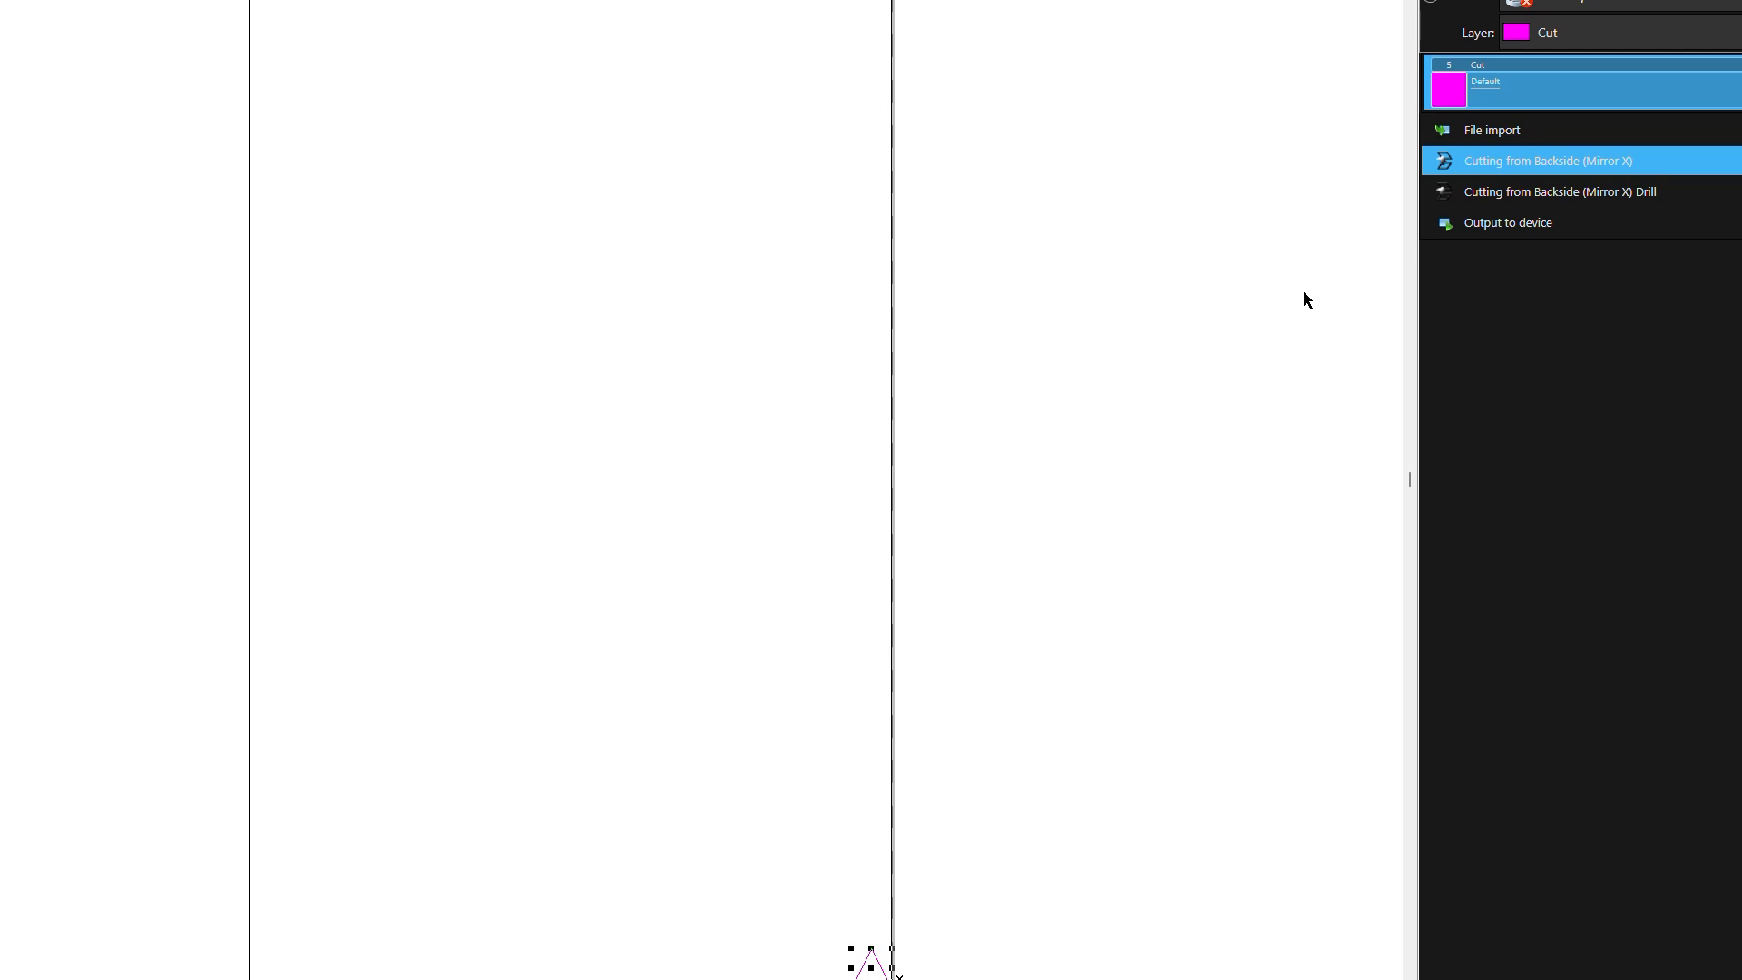
pyautogui.press('Delete')
pyautogui.click(1496, 69)
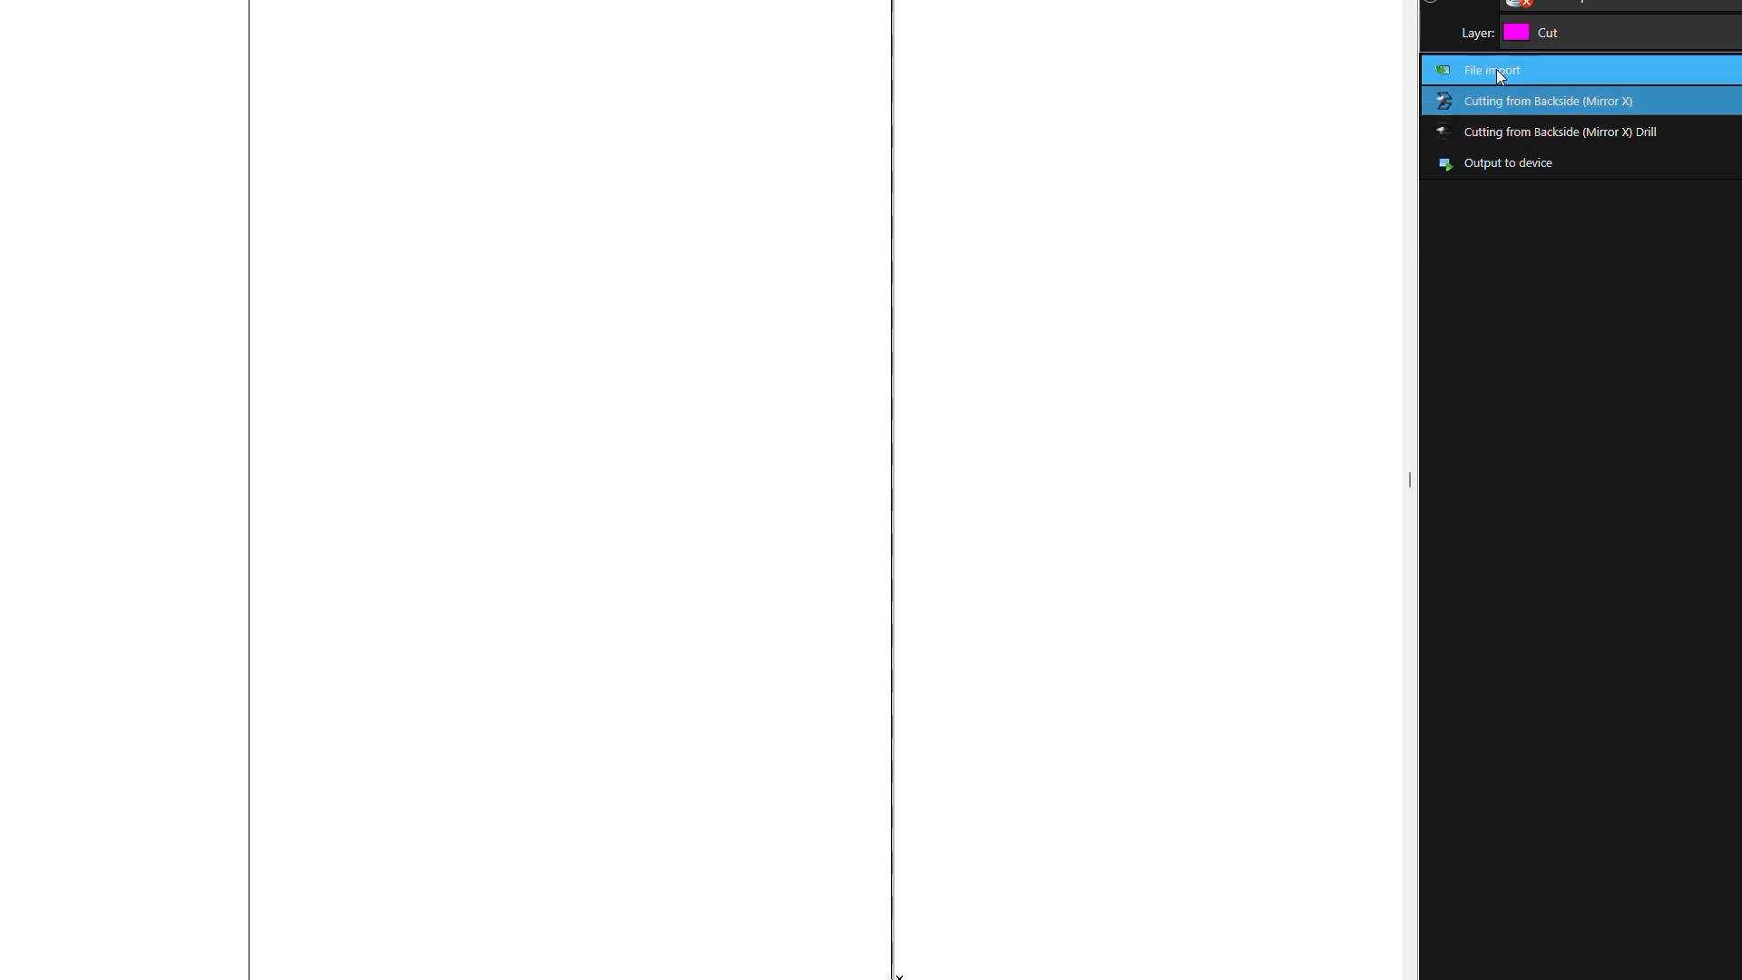
pyautogui.click(711, 278)
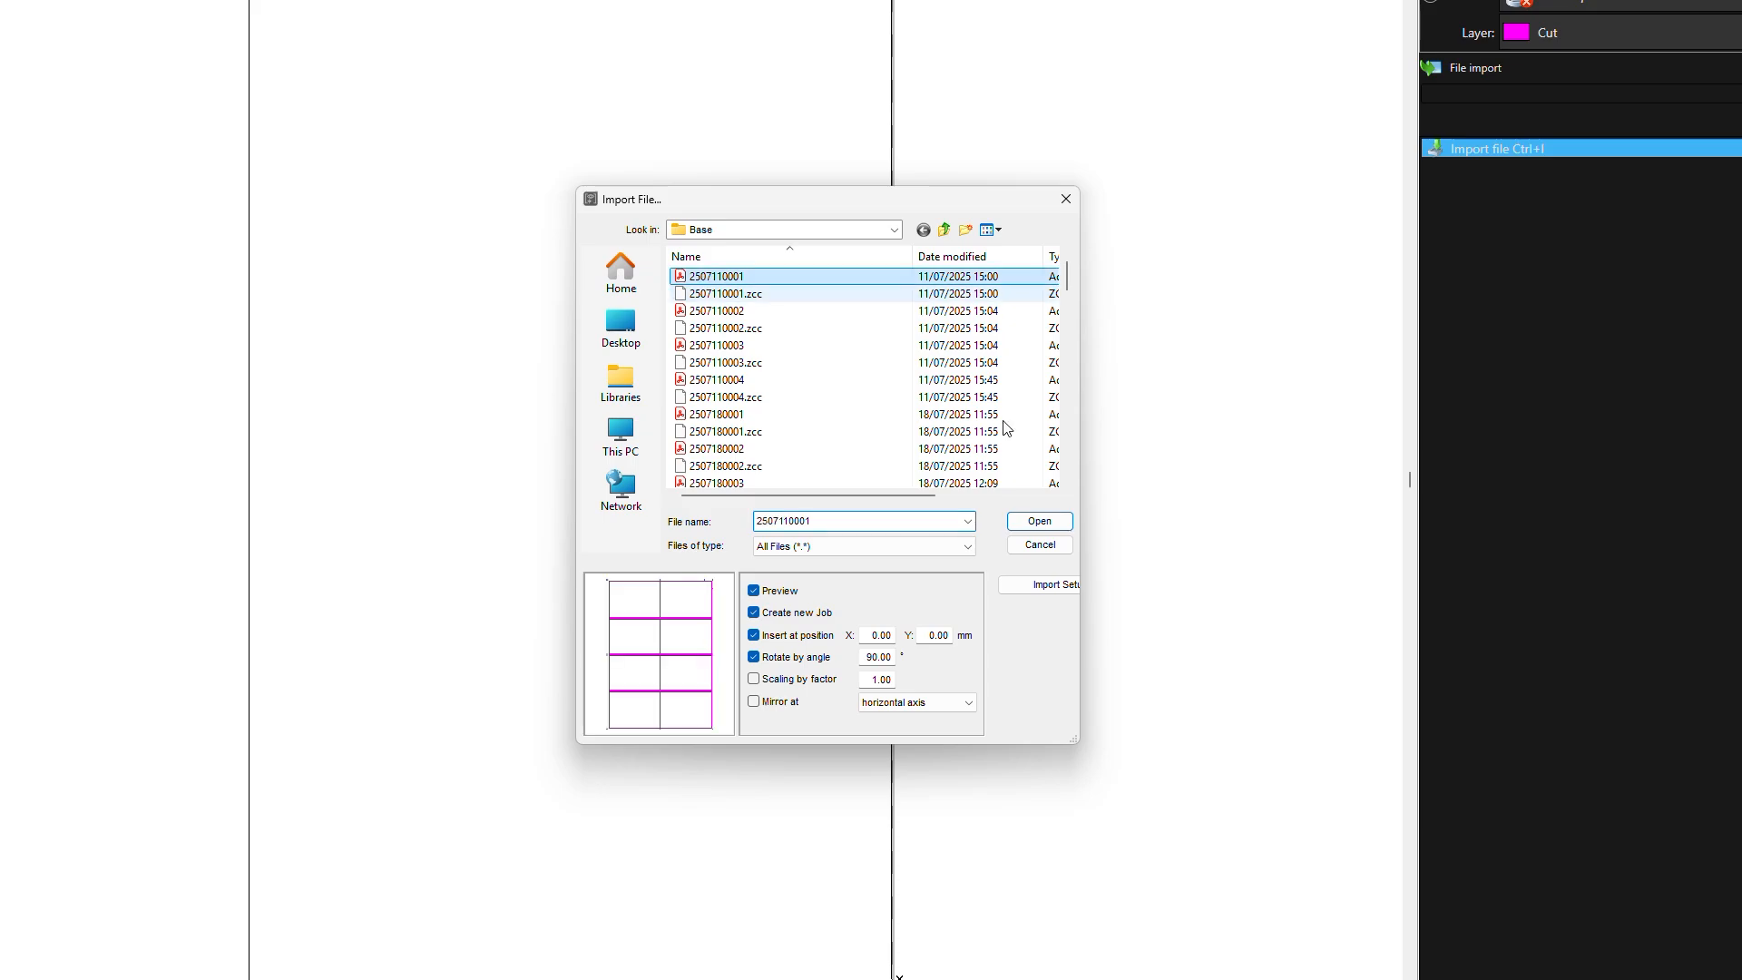
pyautogui.click(1051, 520)
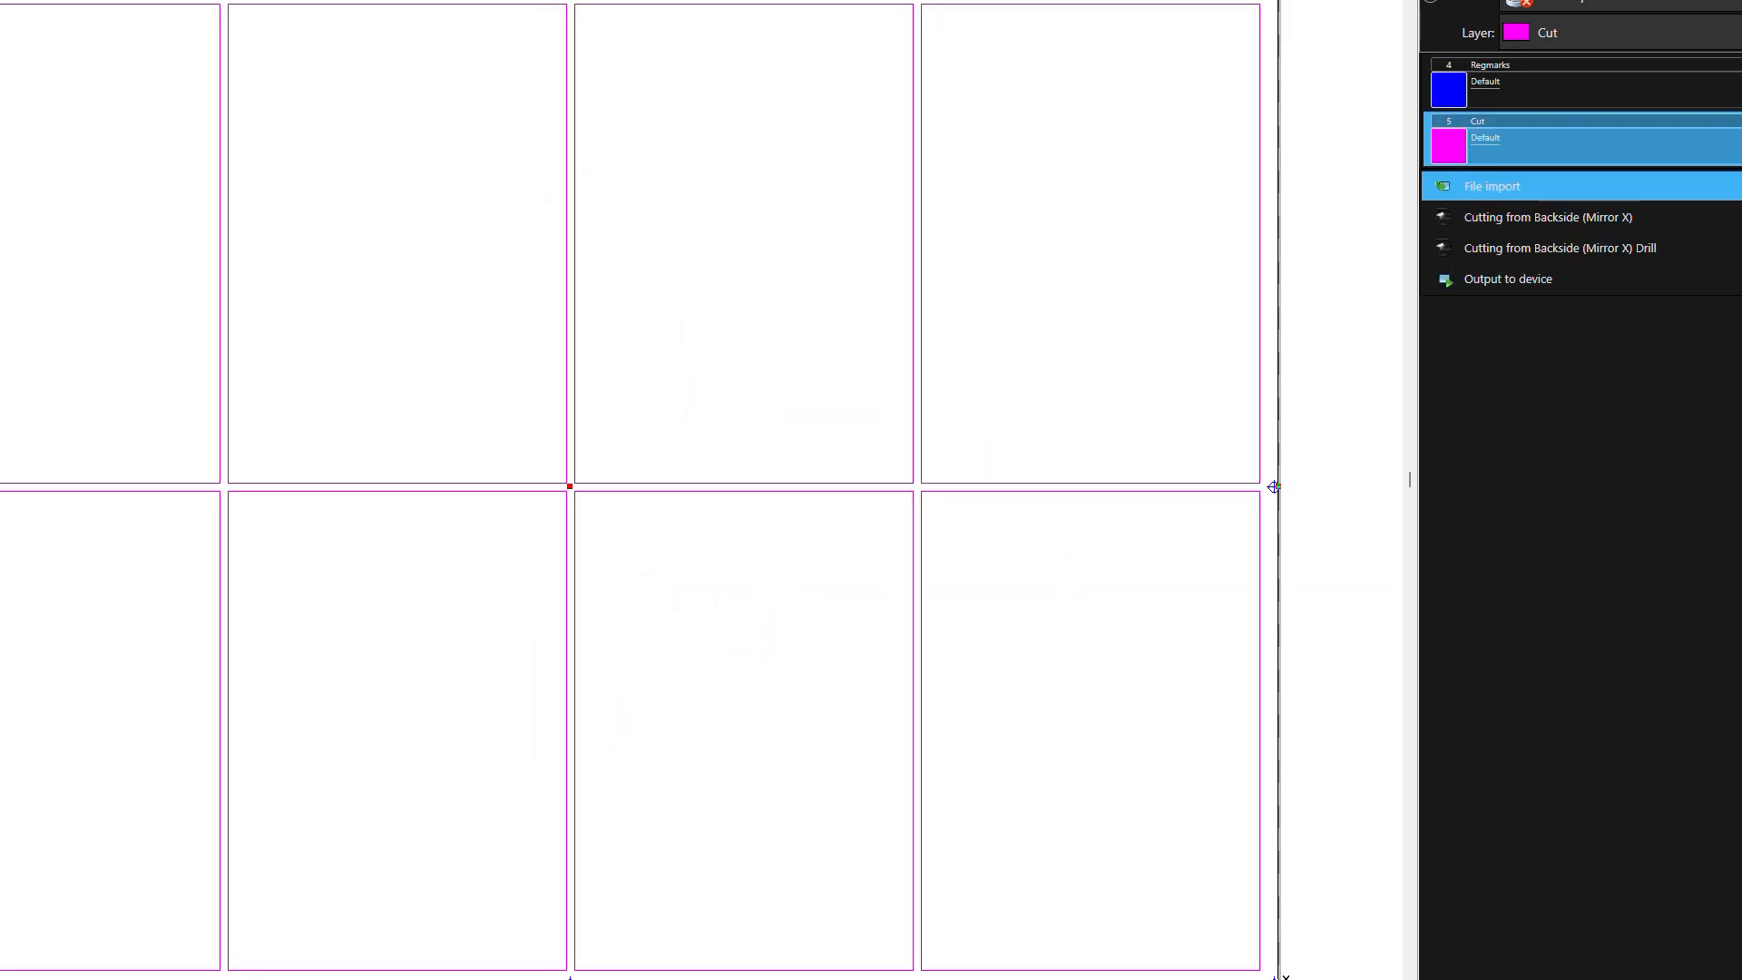
# Open the output parameters for the imported job and reload the Standard output profile by switching to another profile and back
pyautogui.click(0, 0)
pyautogui.moveTo(68, 0)
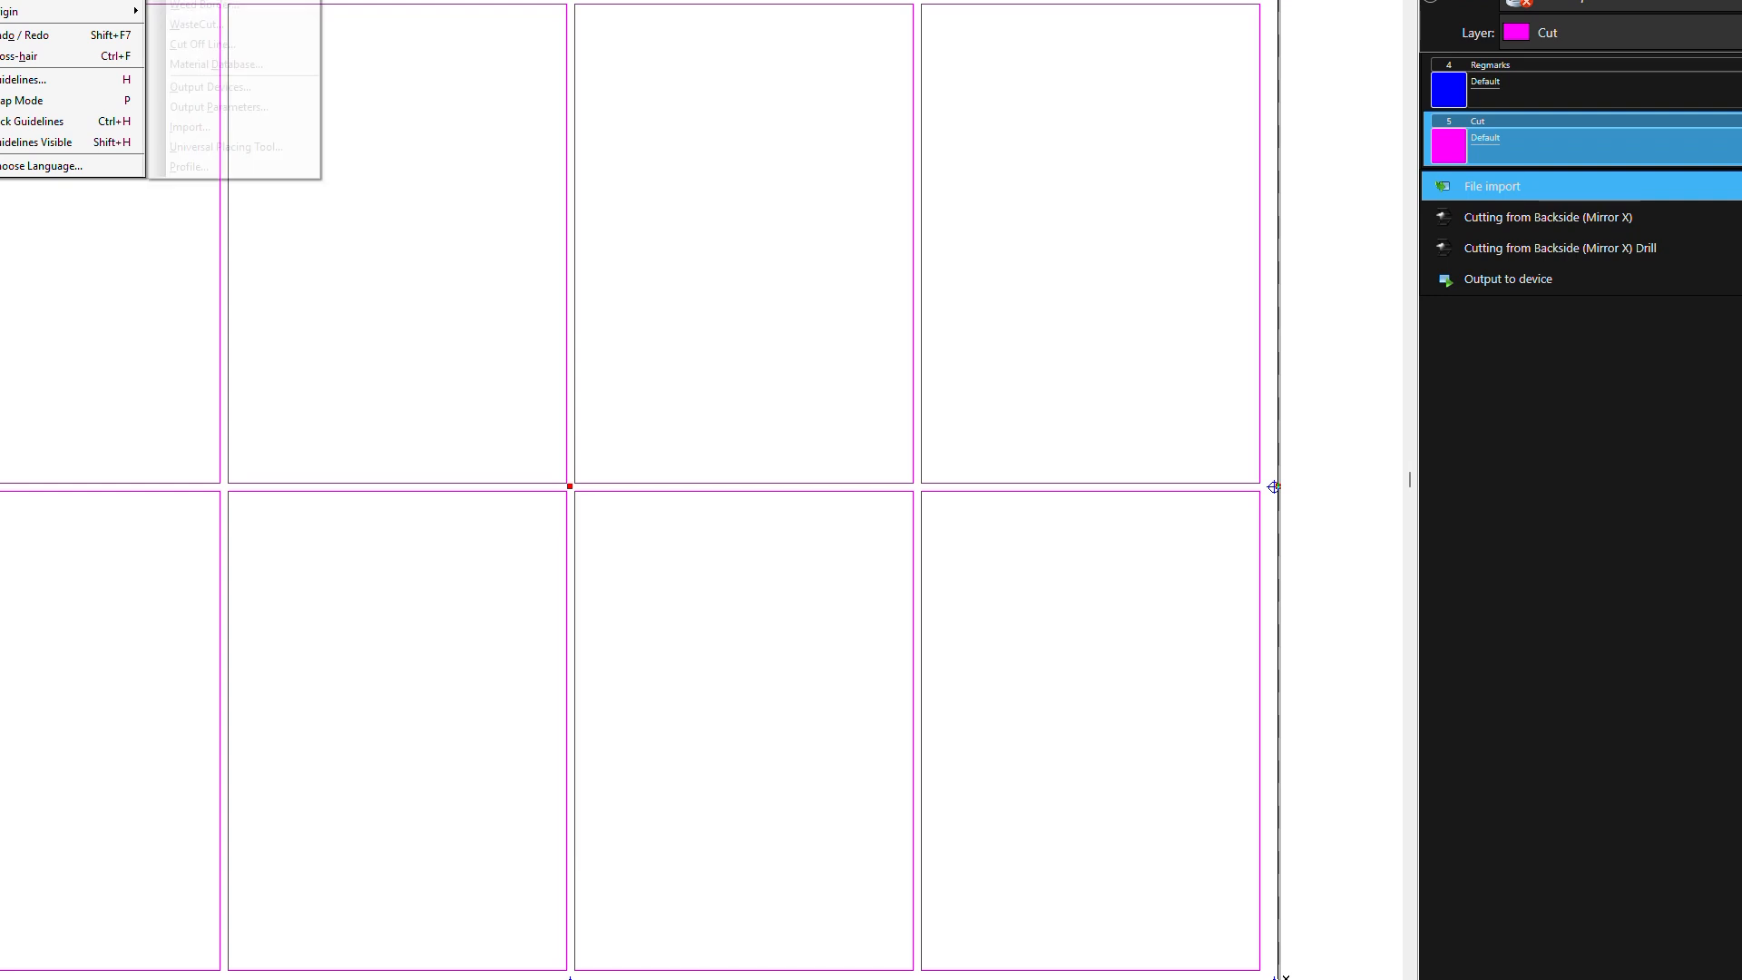
pyautogui.click(268, 107)
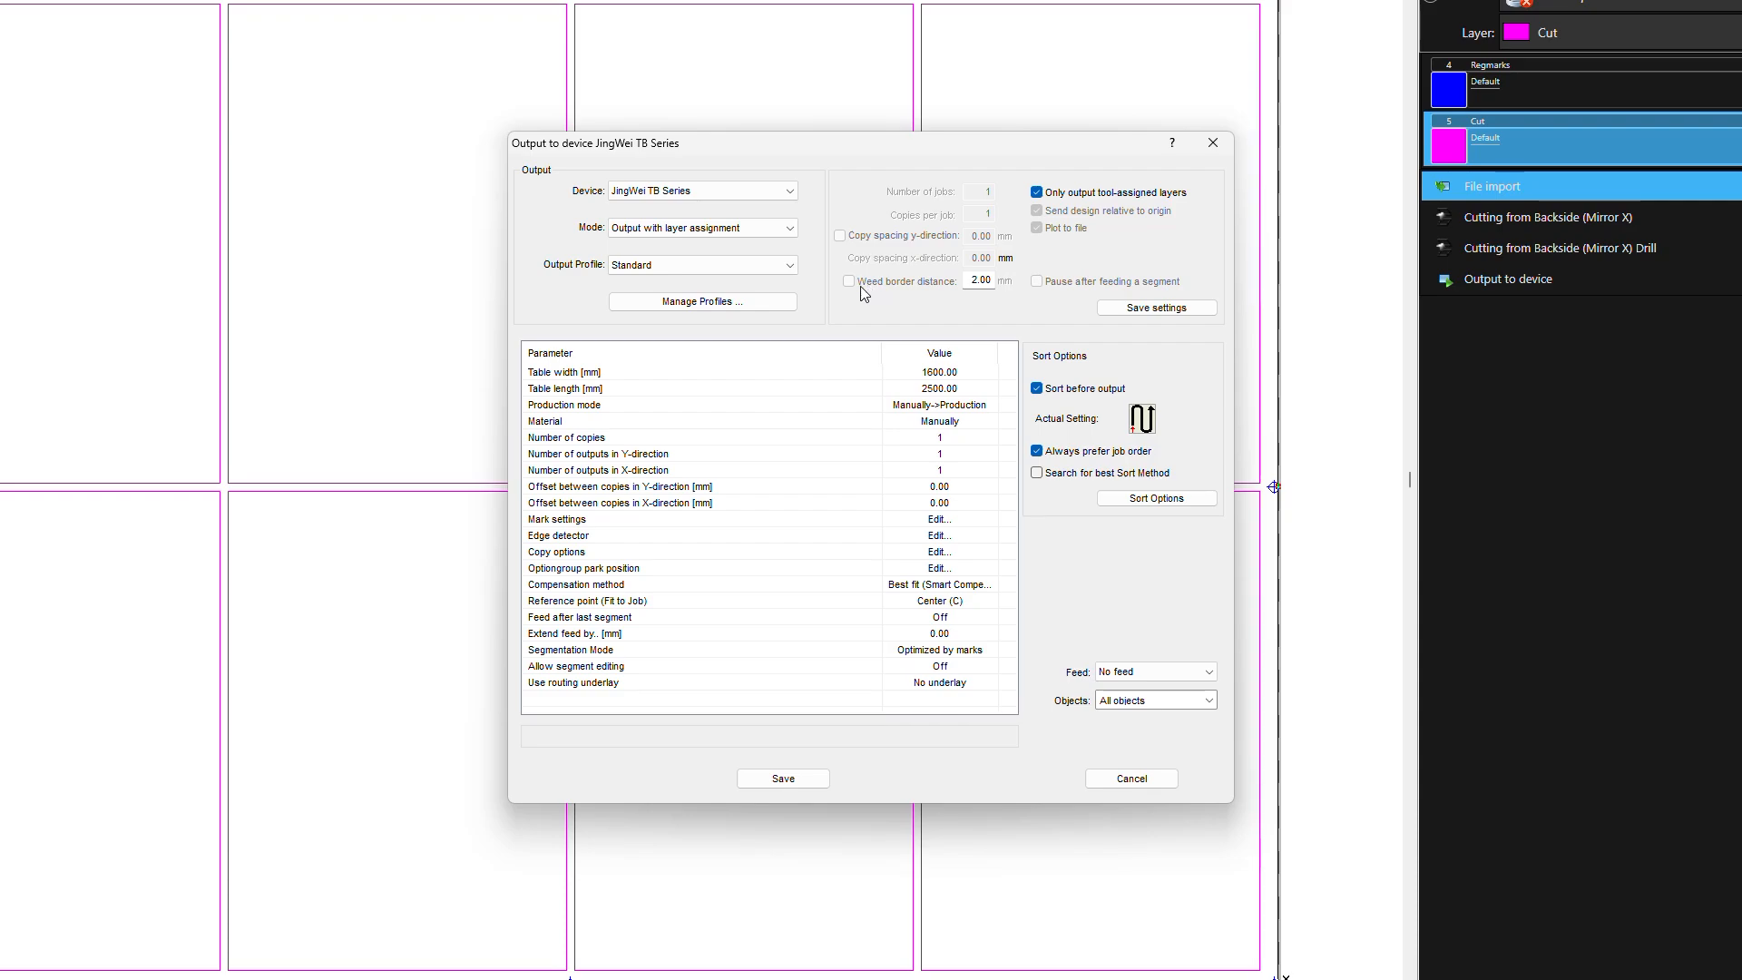
pyautogui.click(691, 264)
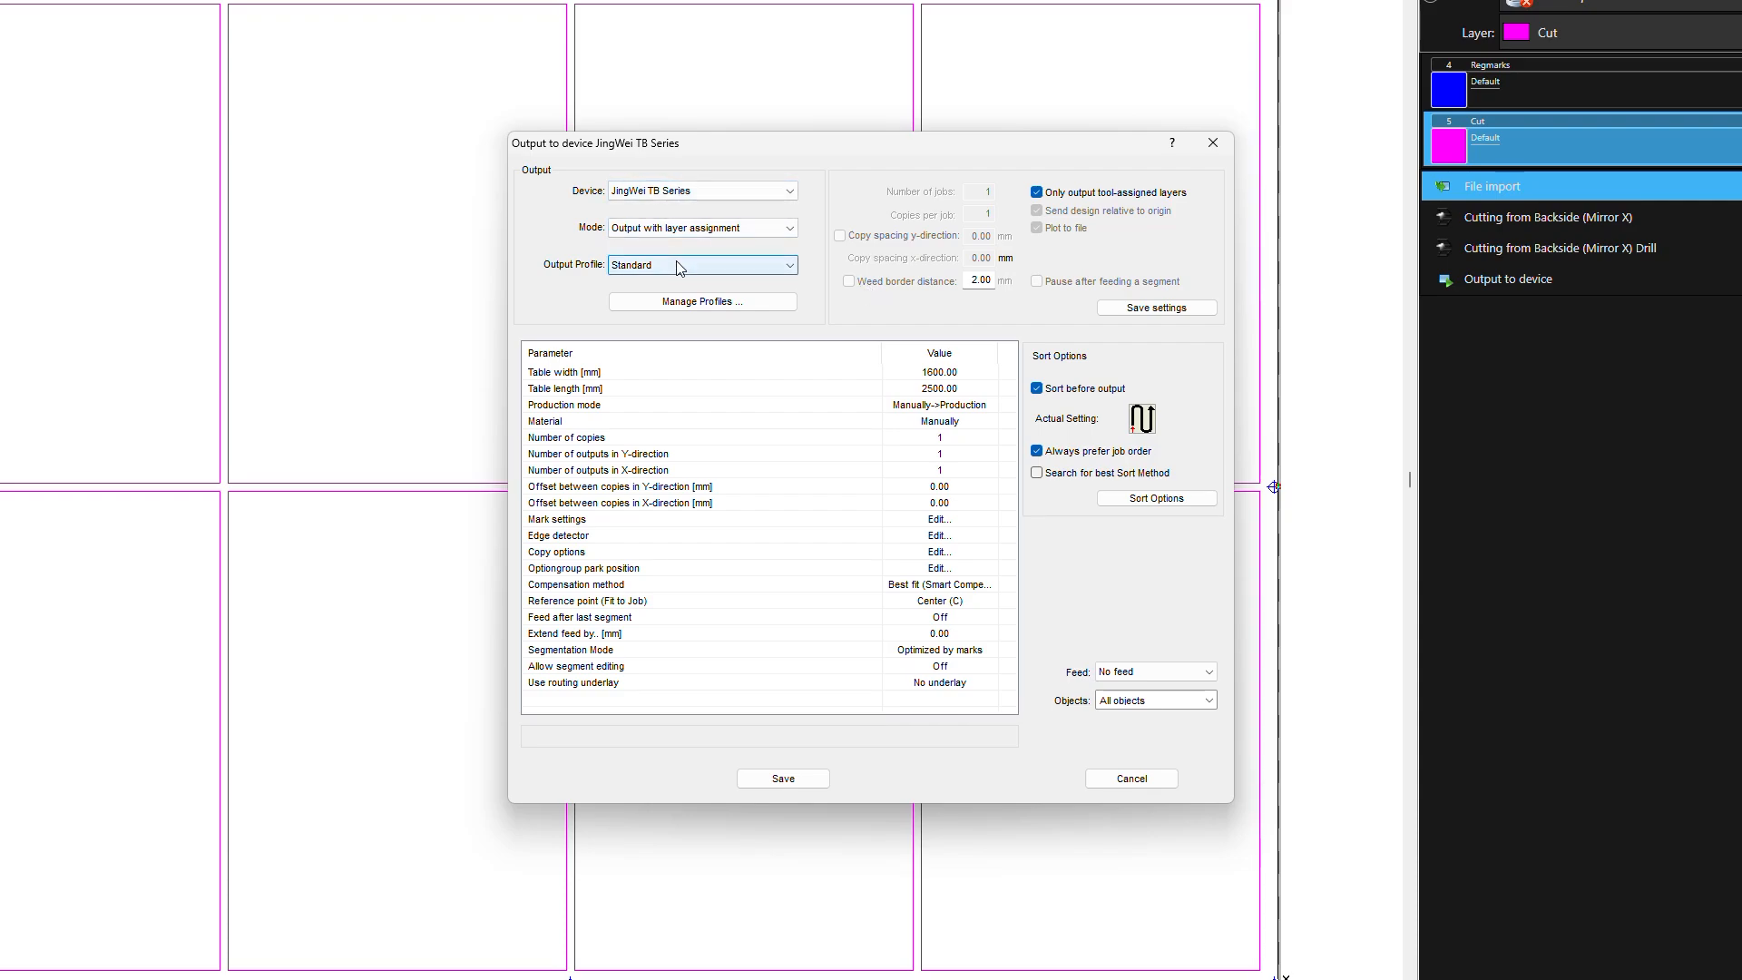
pyautogui.click(671, 286)
pyautogui.click(669, 272)
pyautogui.click(689, 308)
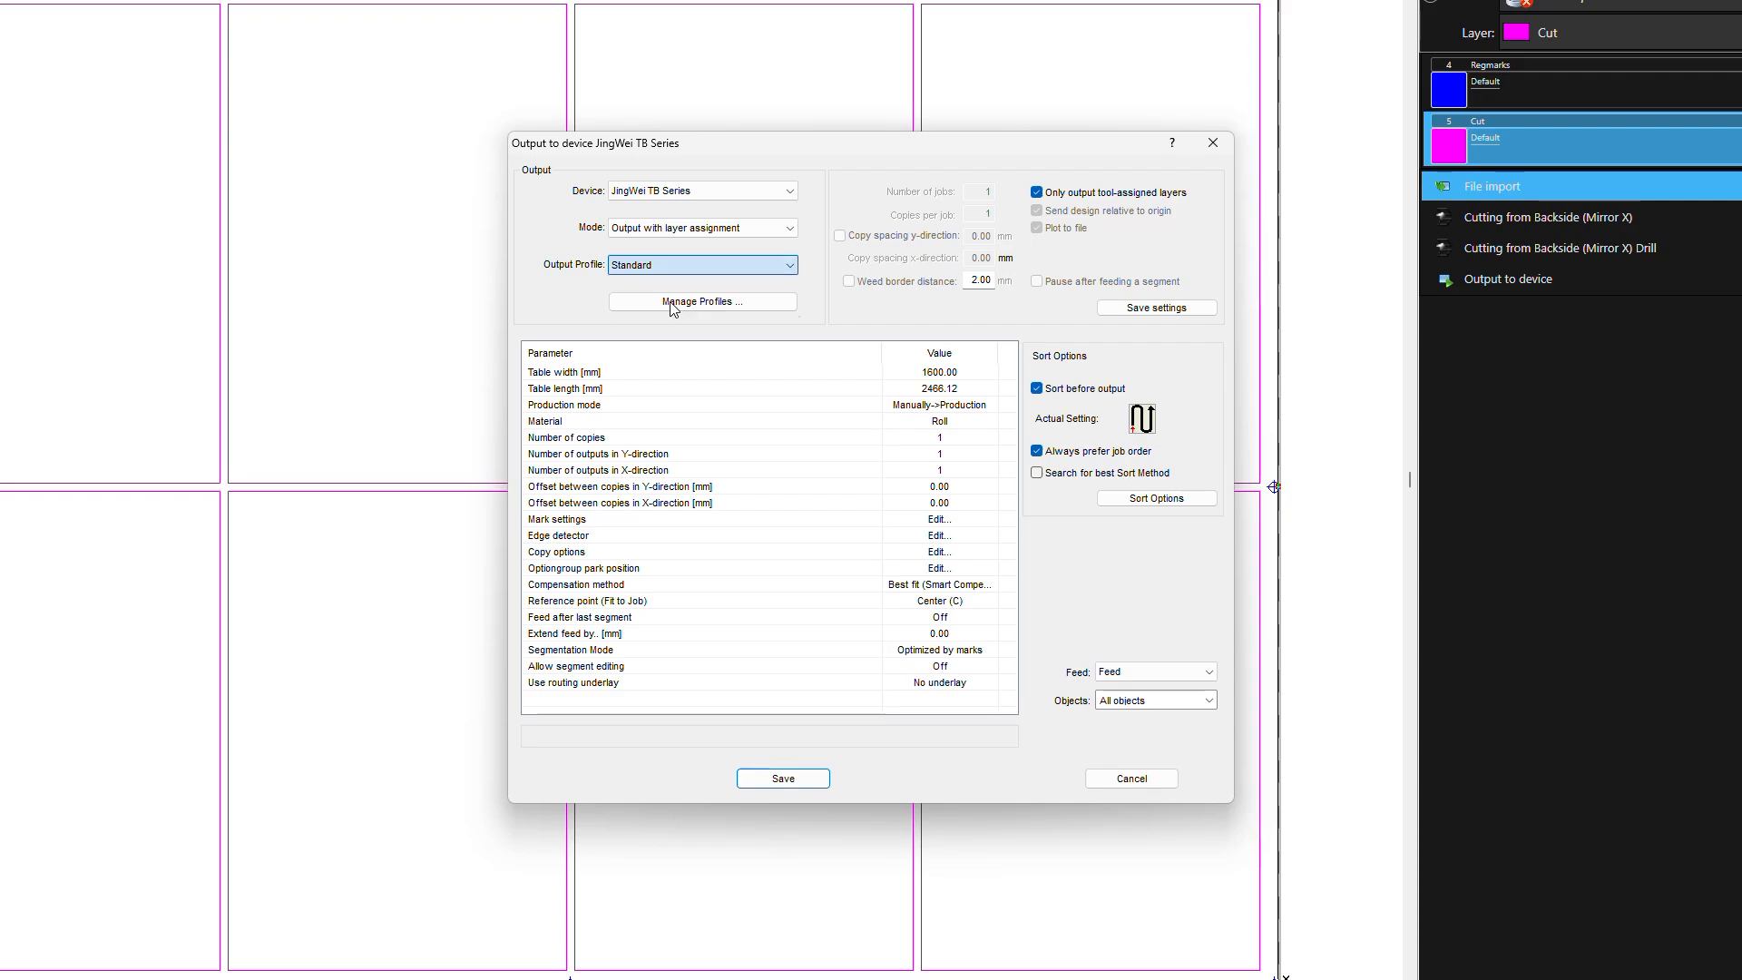
# Check the table length entry and set the production mode to Production
pyautogui.click(966, 388)
pyautogui.click(967, 391)
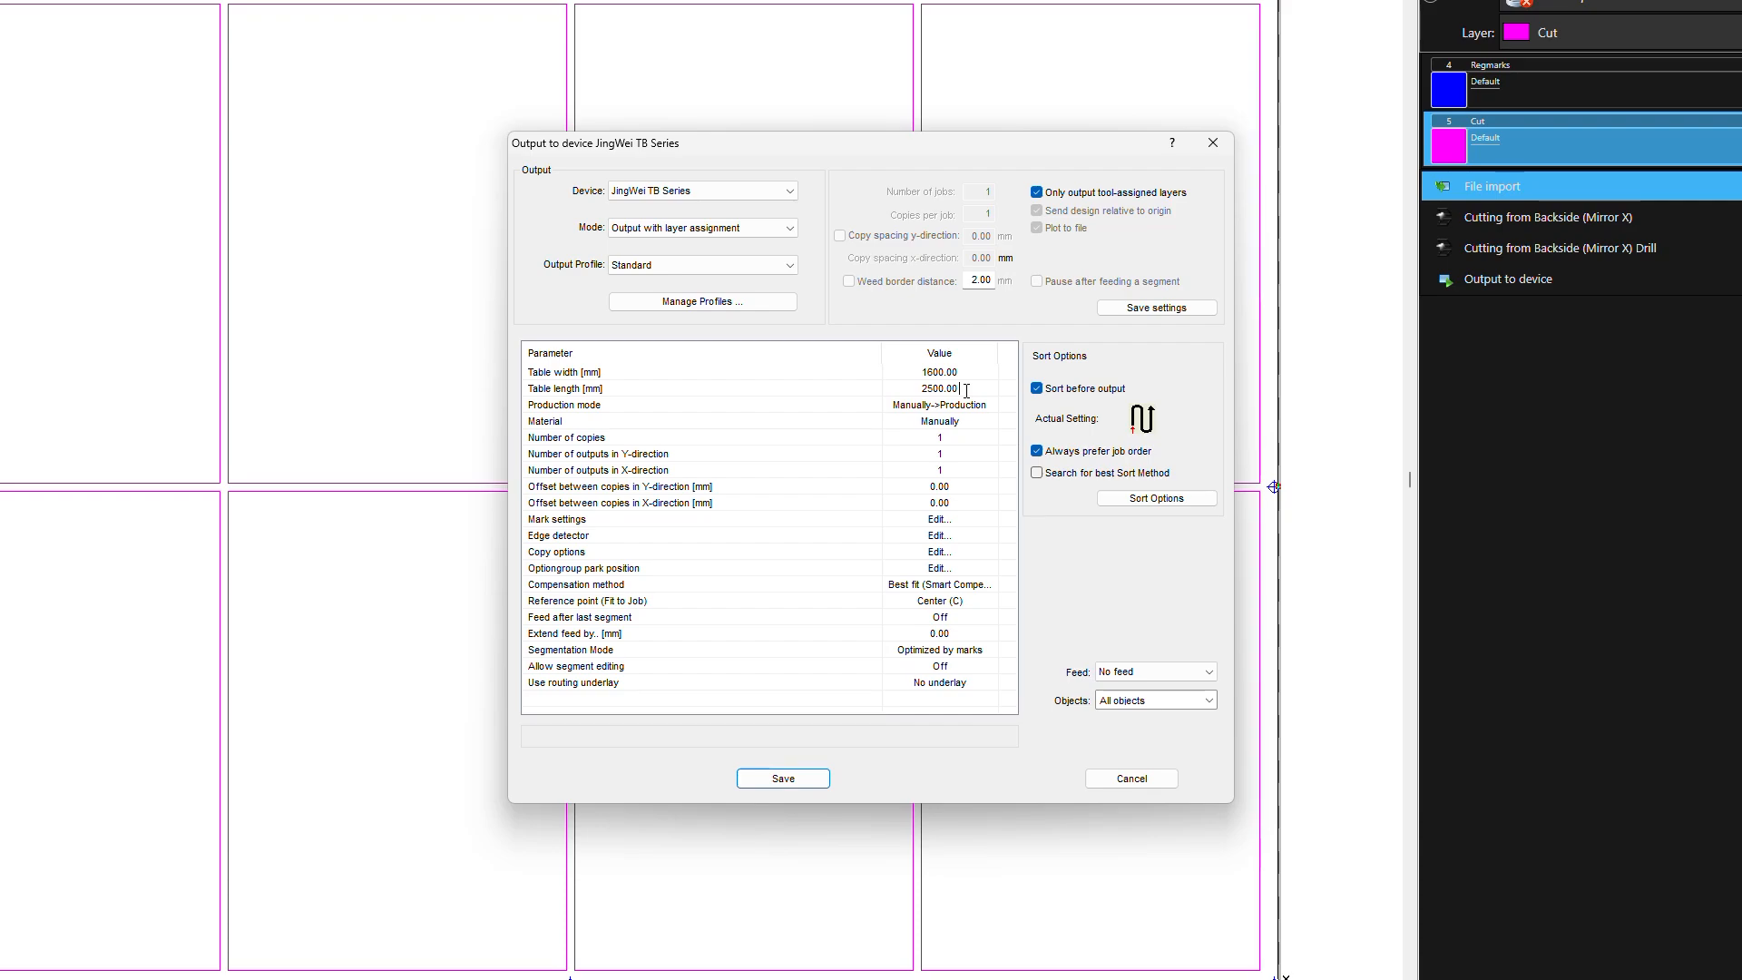
pyautogui.click(950, 408)
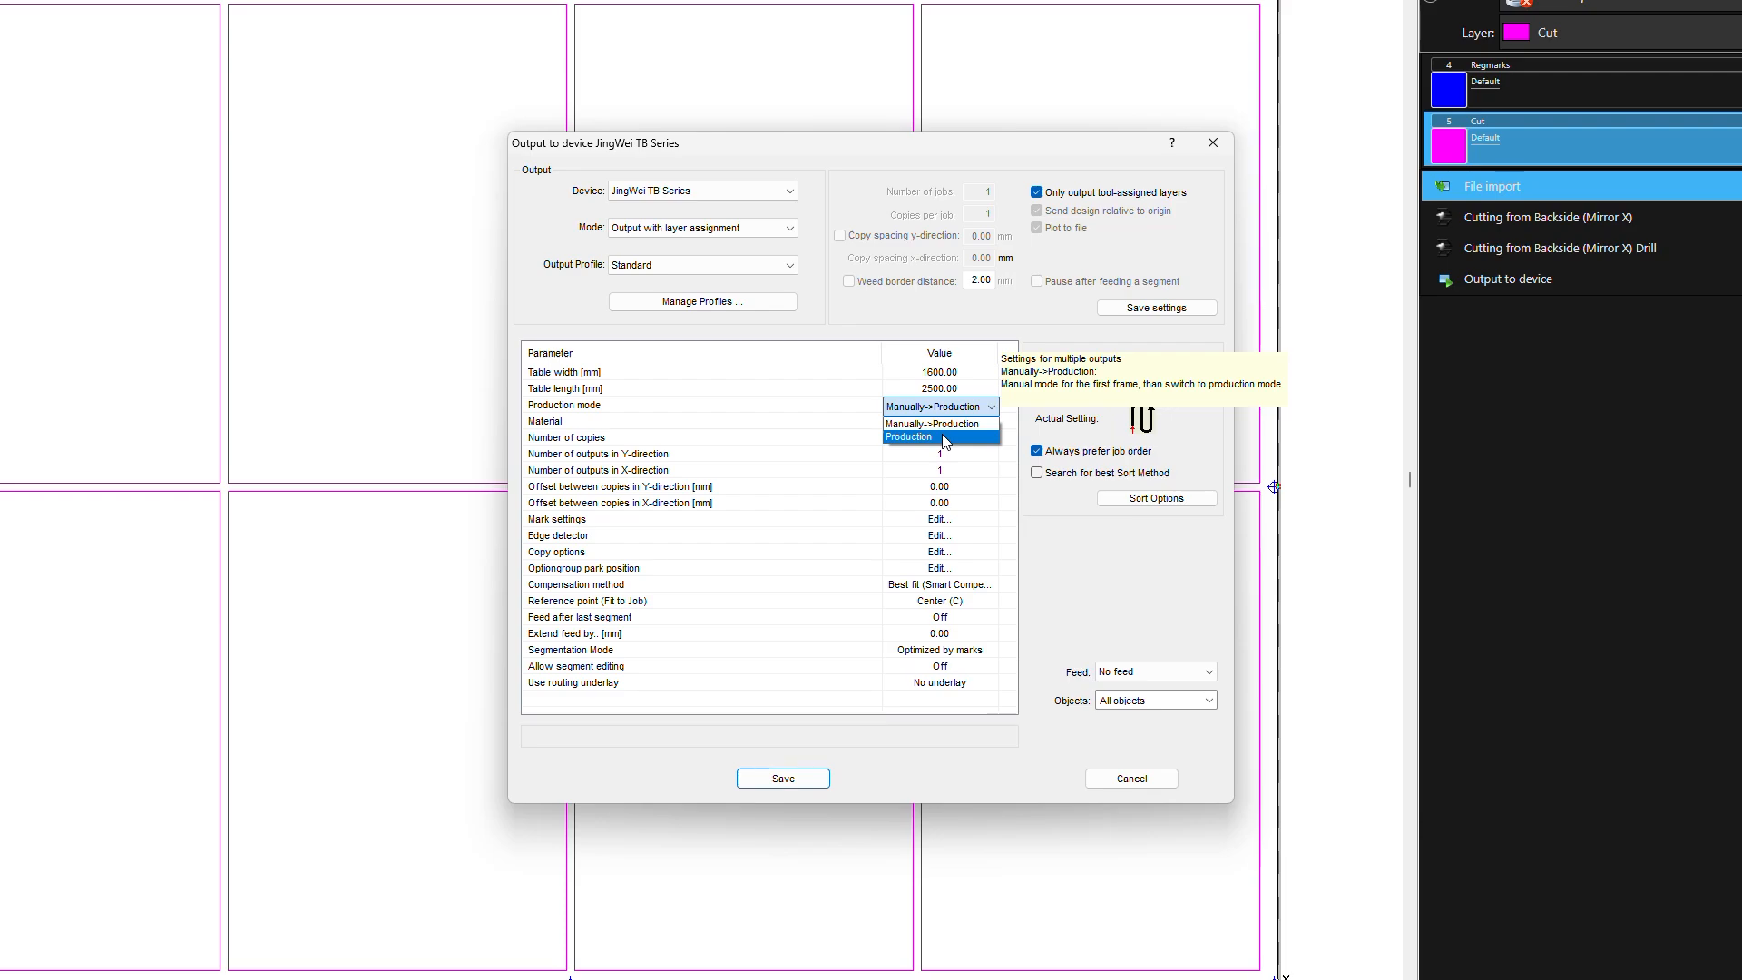
pyautogui.click(943, 438)
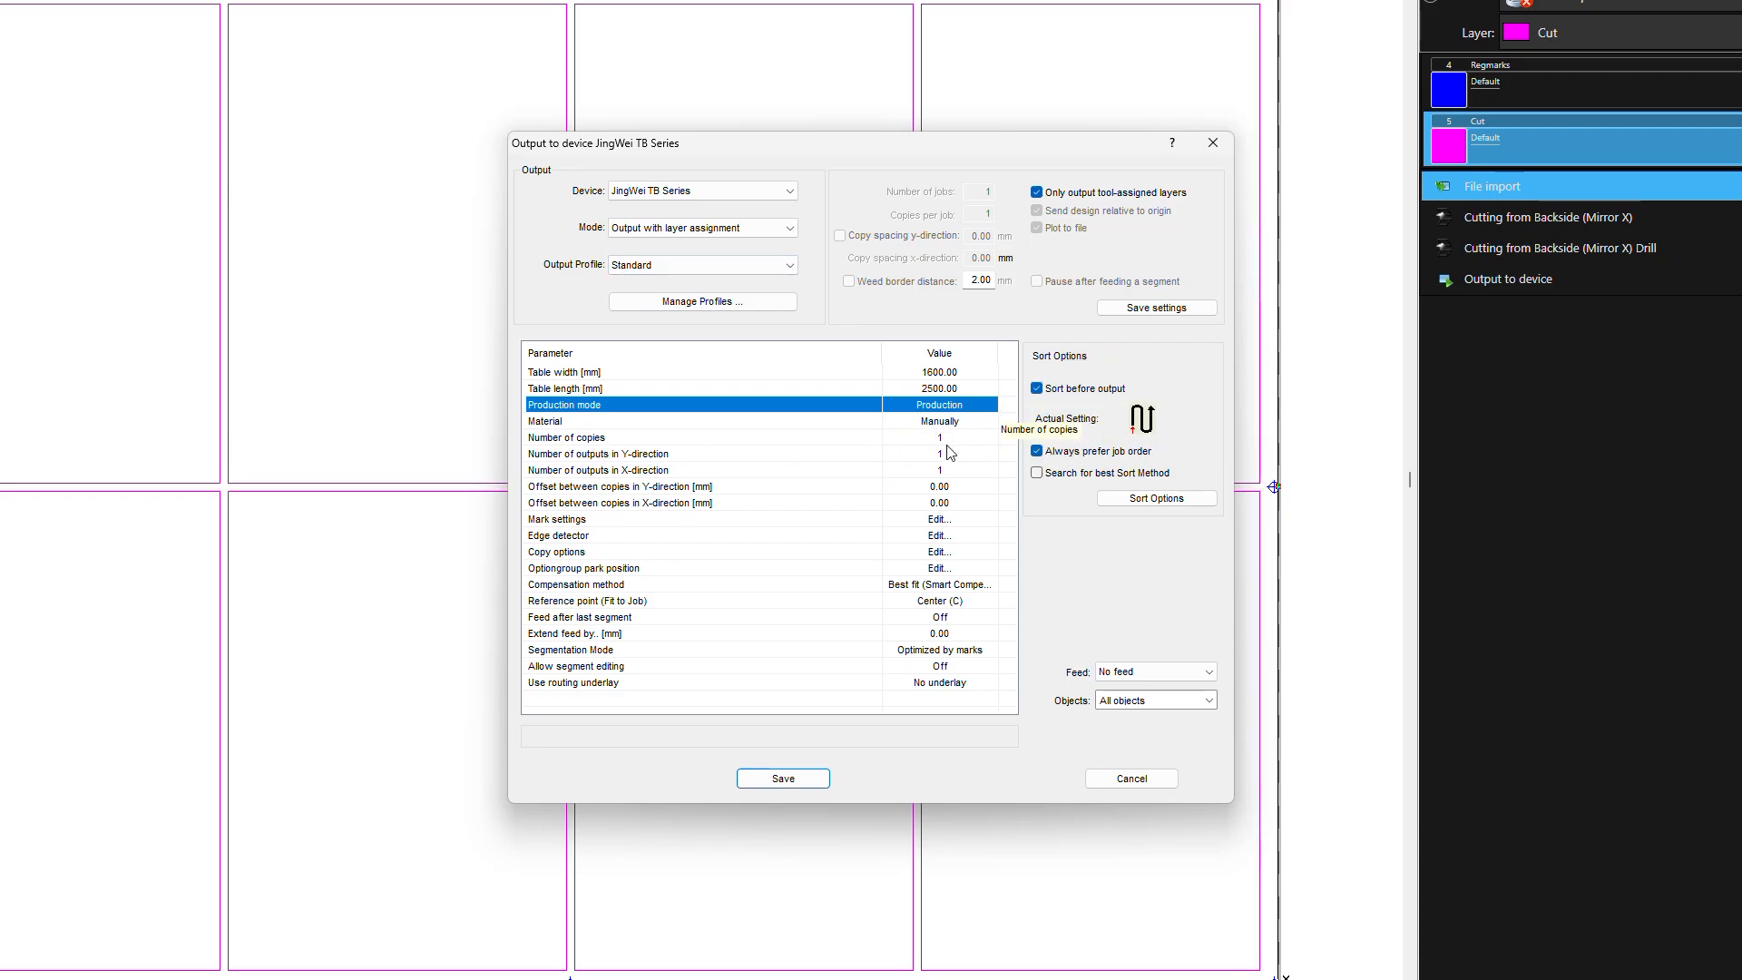
# Review the available compensation methods and keep Best fit (Smart Compensation)
pyautogui.click(939, 588)
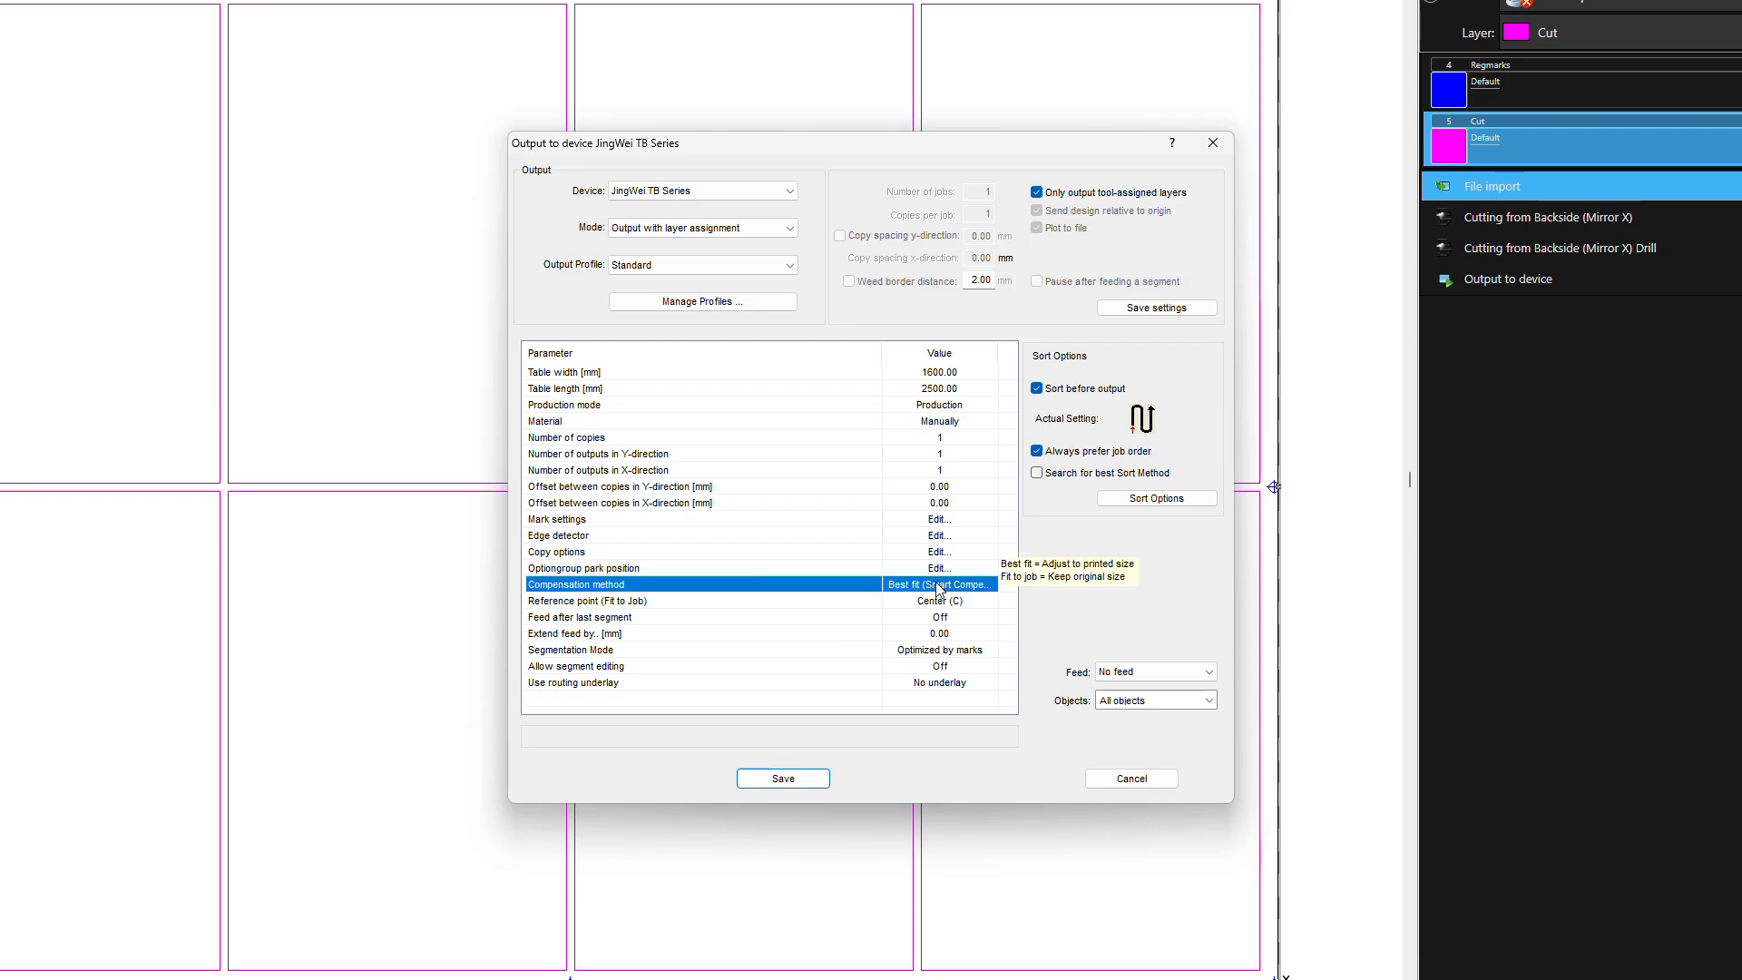
pyautogui.click(939, 588)
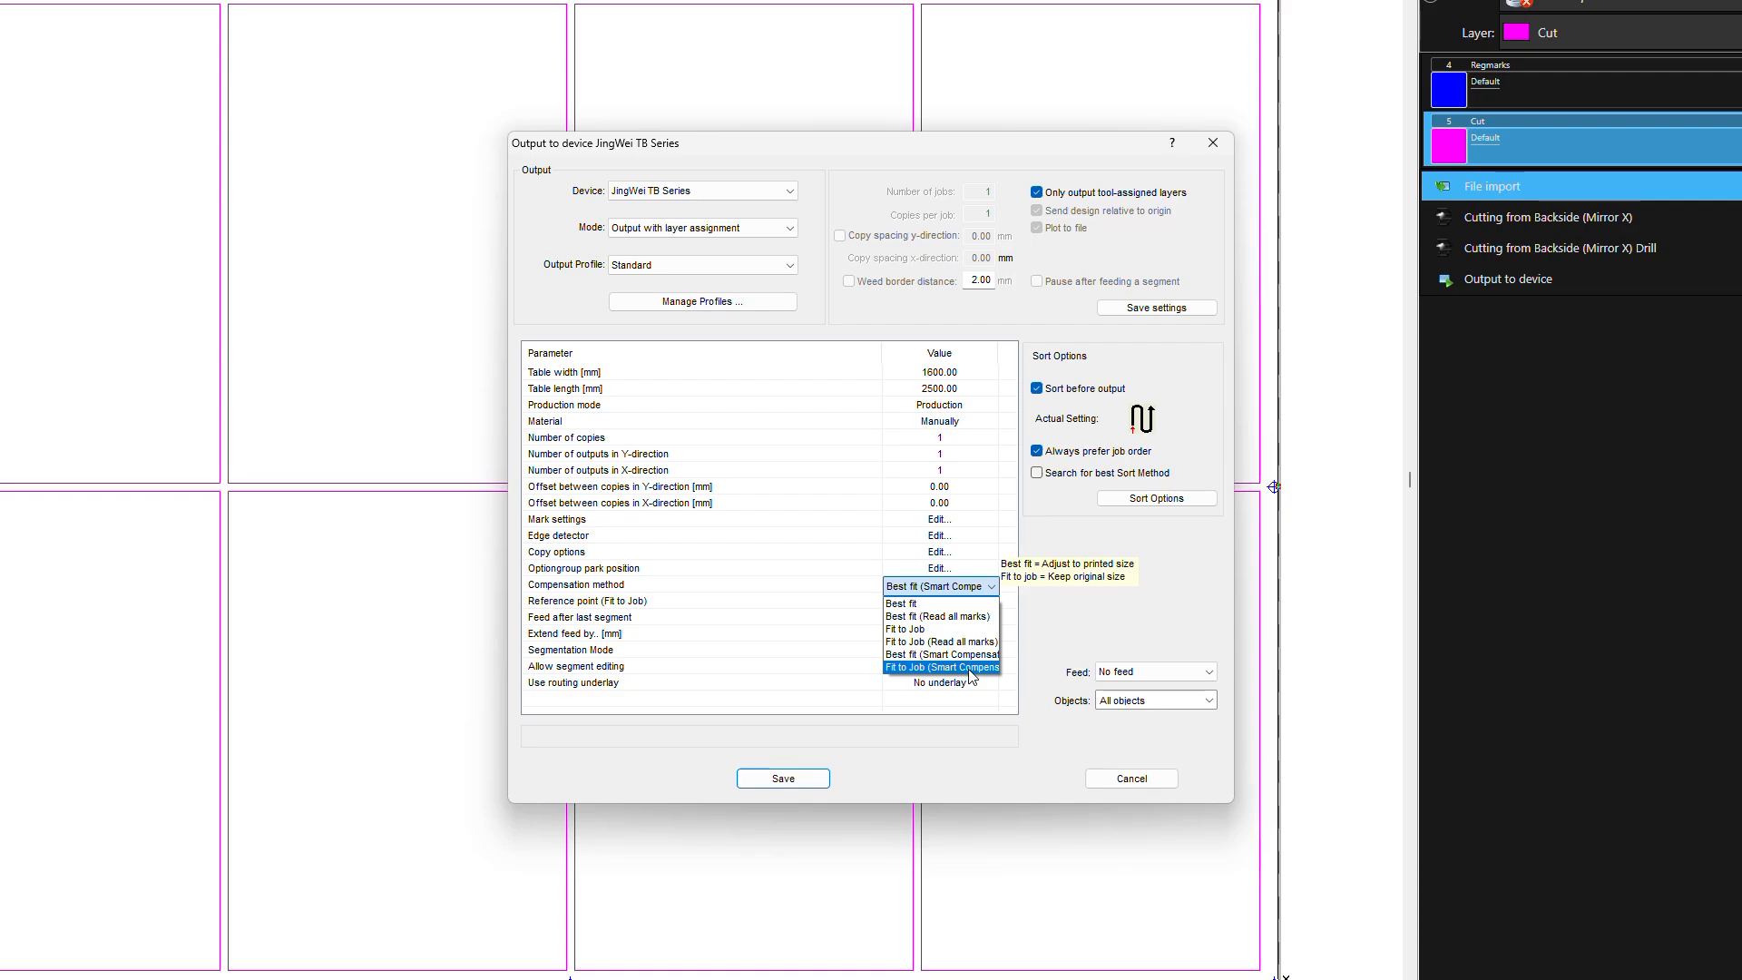
pyautogui.click(1055, 638)
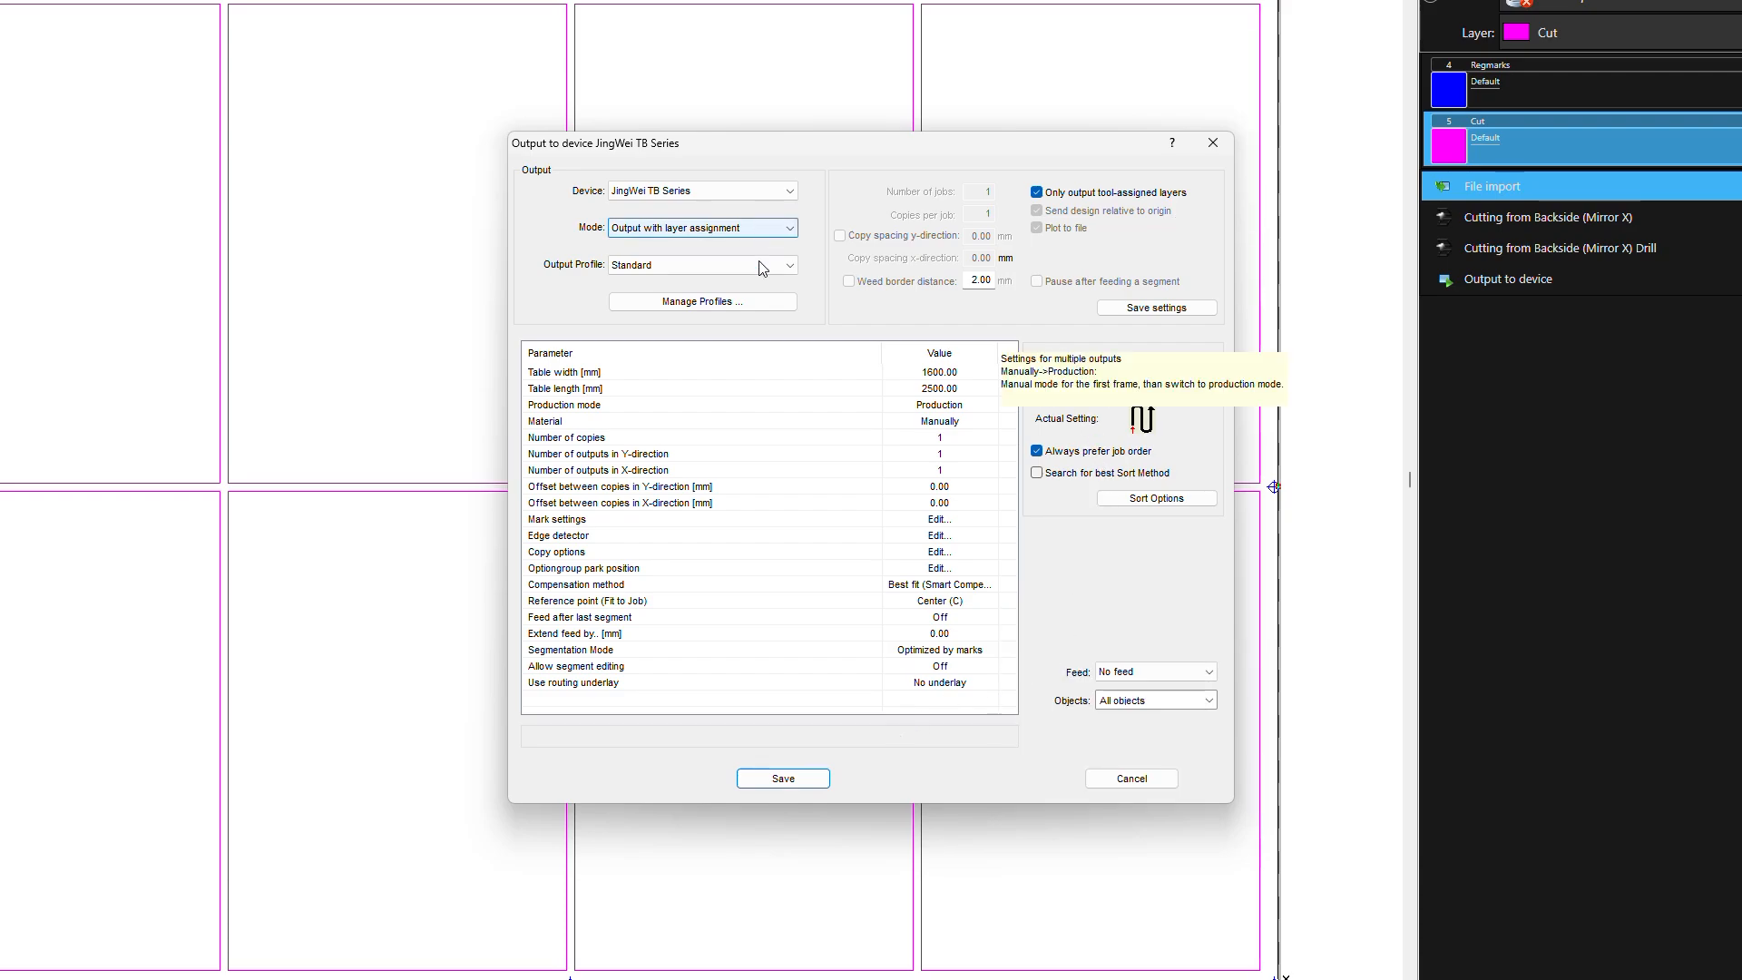
# Save the current output settings to the Standard profile
pyautogui.click(755, 304)
pyautogui.click(876, 342)
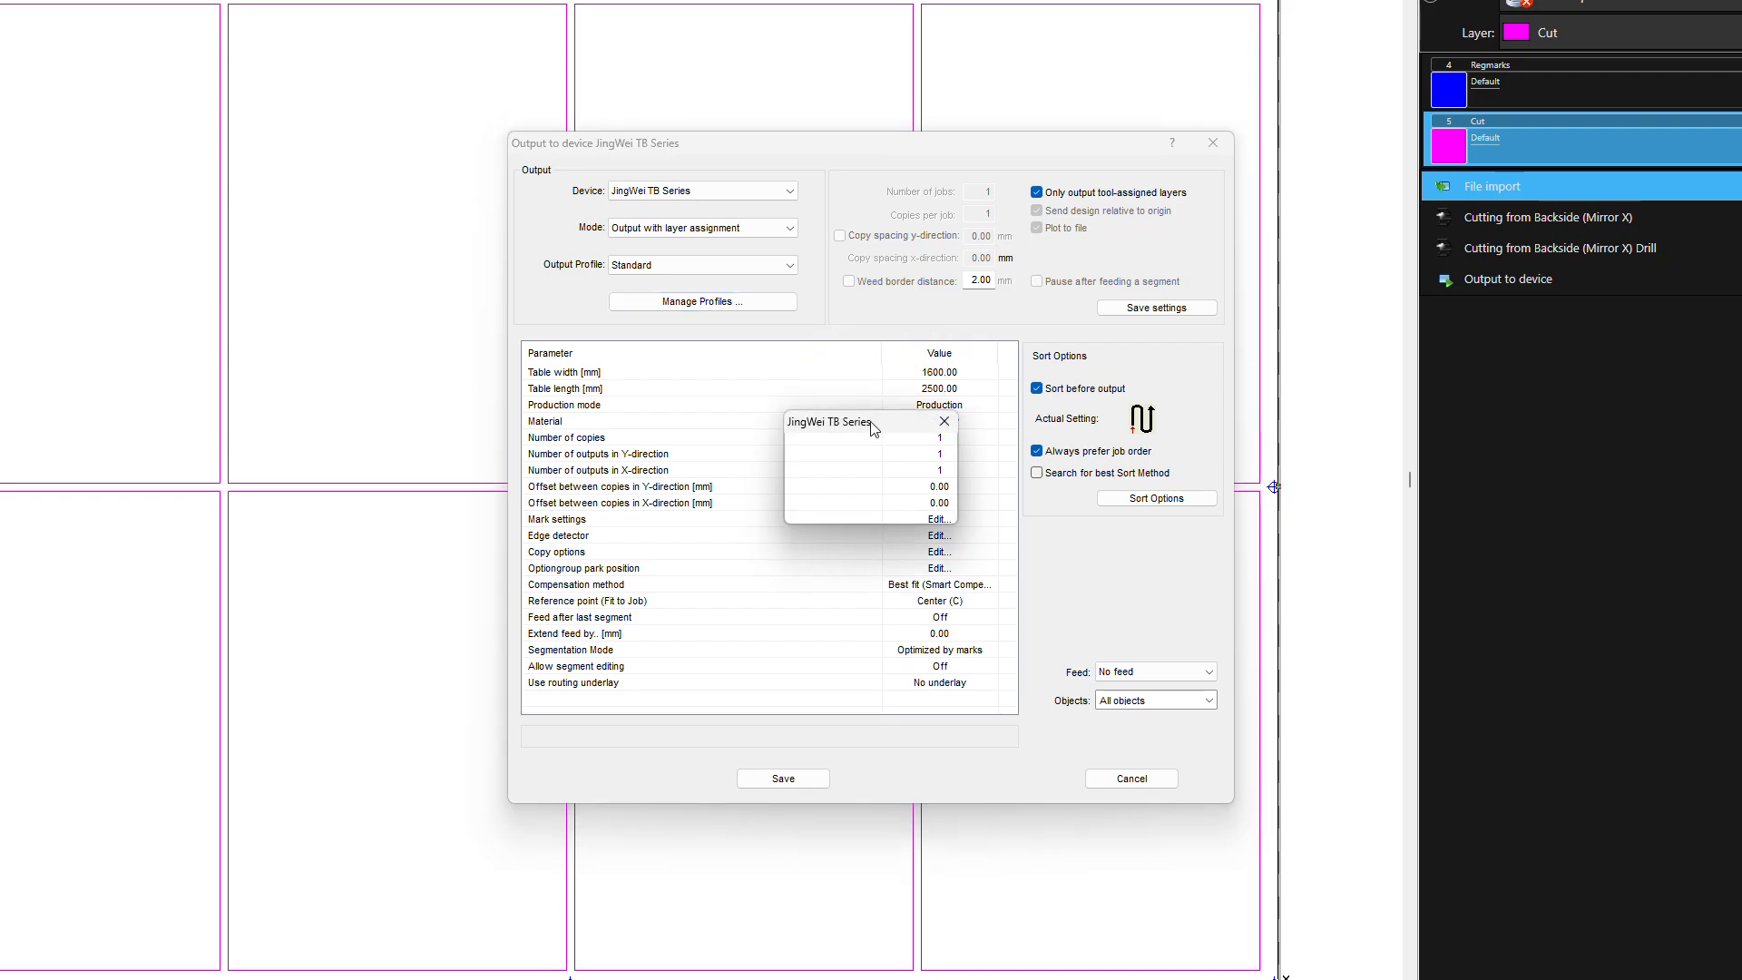
pyautogui.moveTo(872, 428); pyautogui.dragTo(1141, 317)
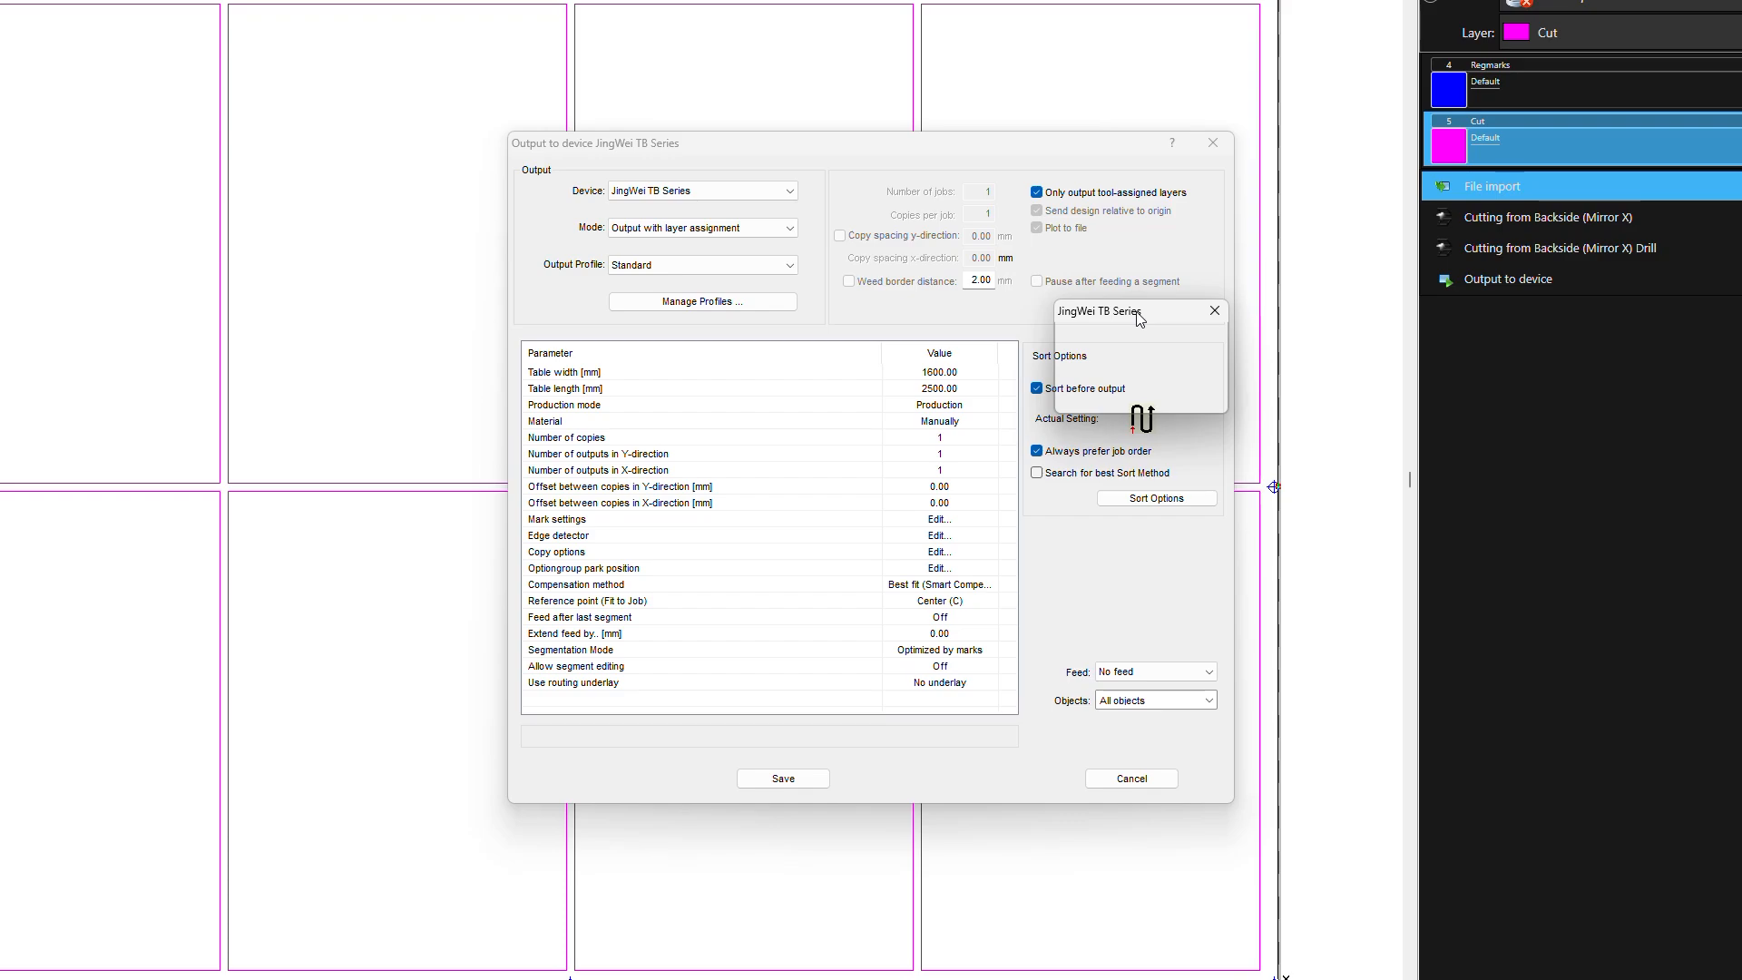
pyautogui.click(1198, 393)
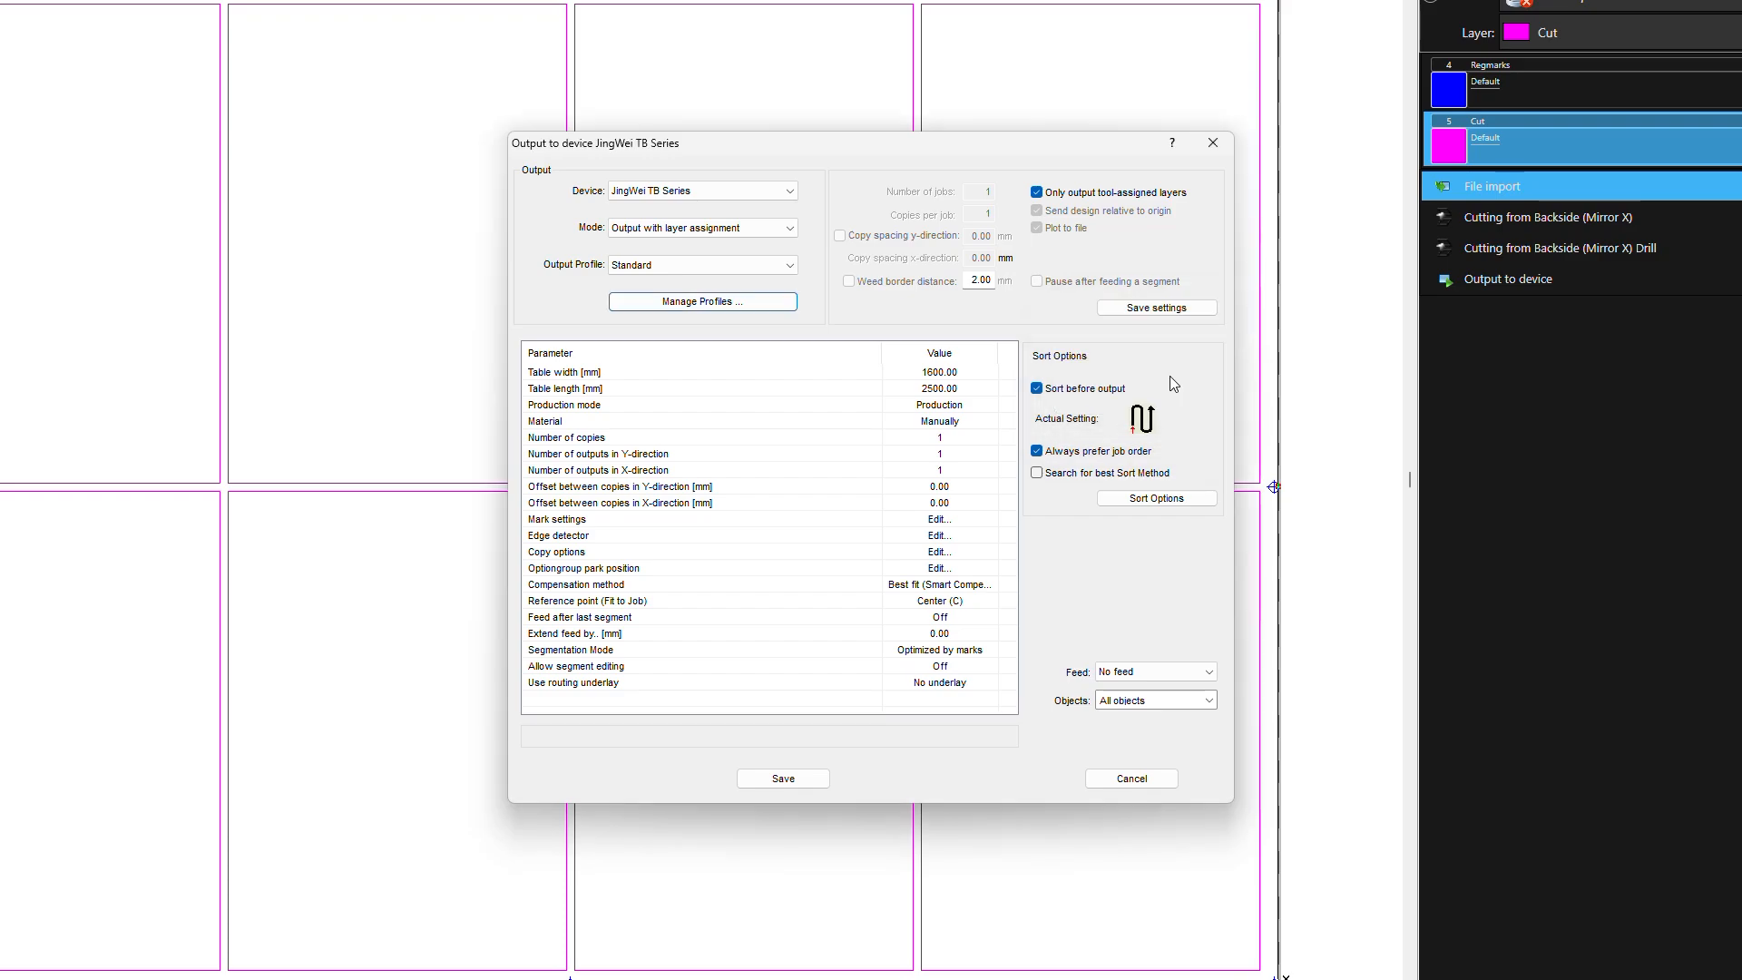
# Switch to the Roll output profile and set its production mode to Production
pyautogui.click(671, 265)
pyautogui.click(673, 294)
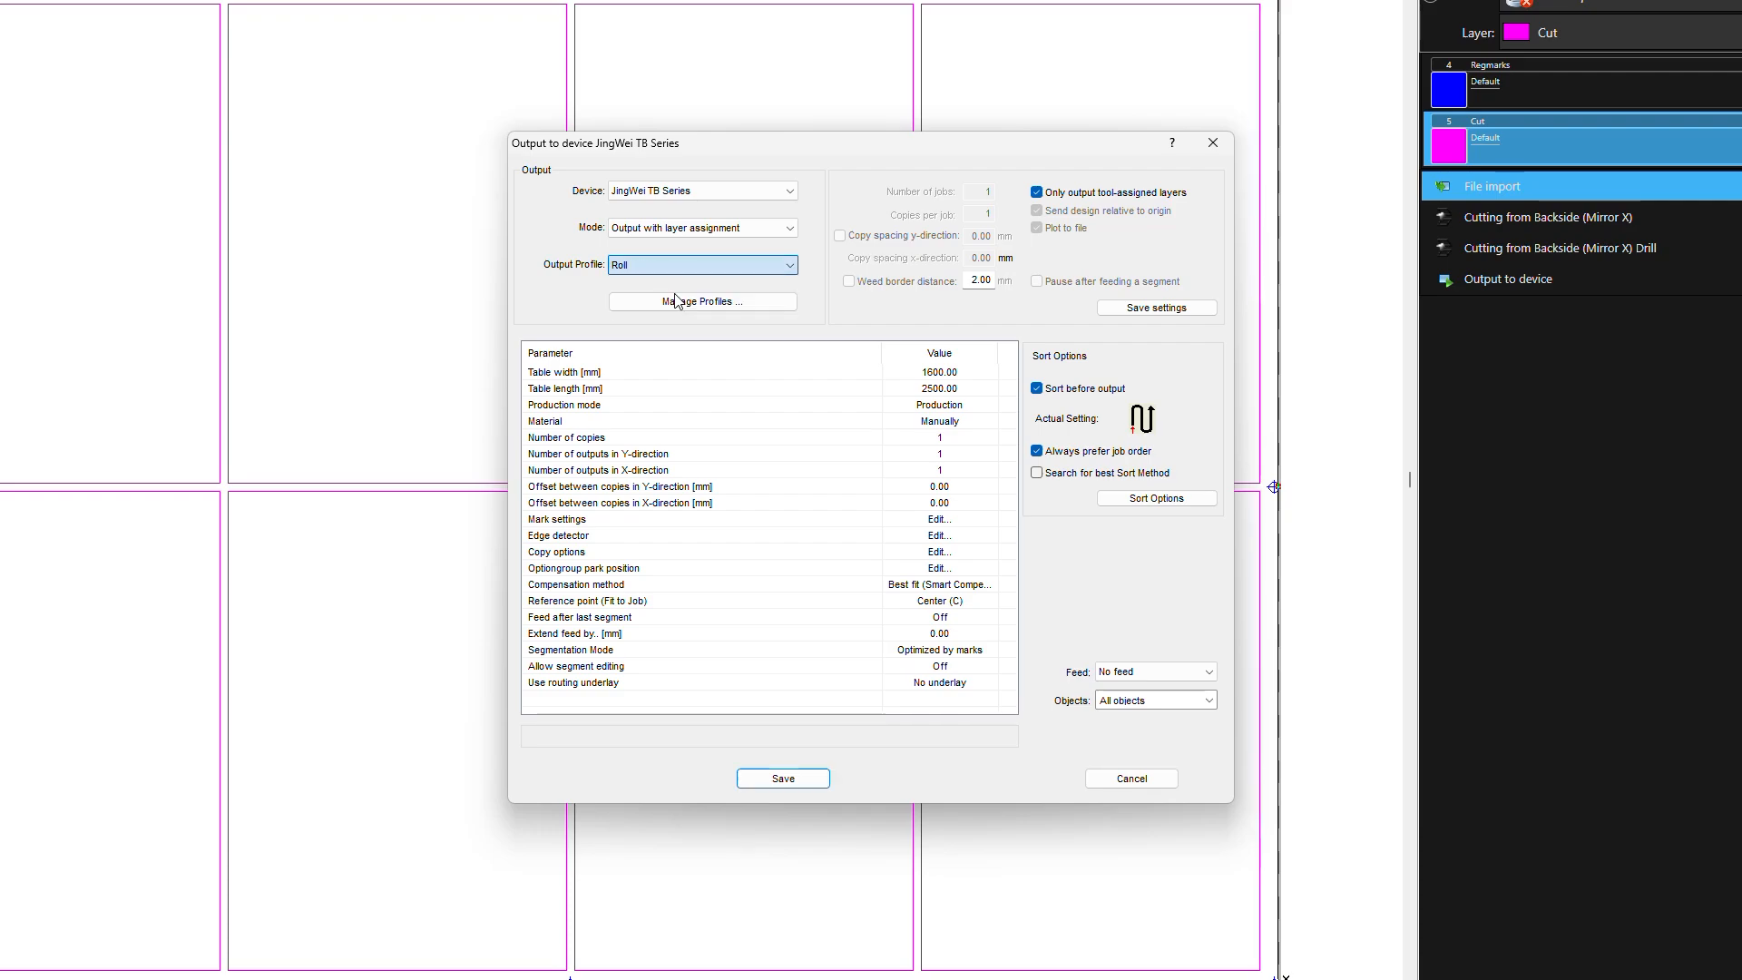
pyautogui.click(920, 404)
pyautogui.click(927, 440)
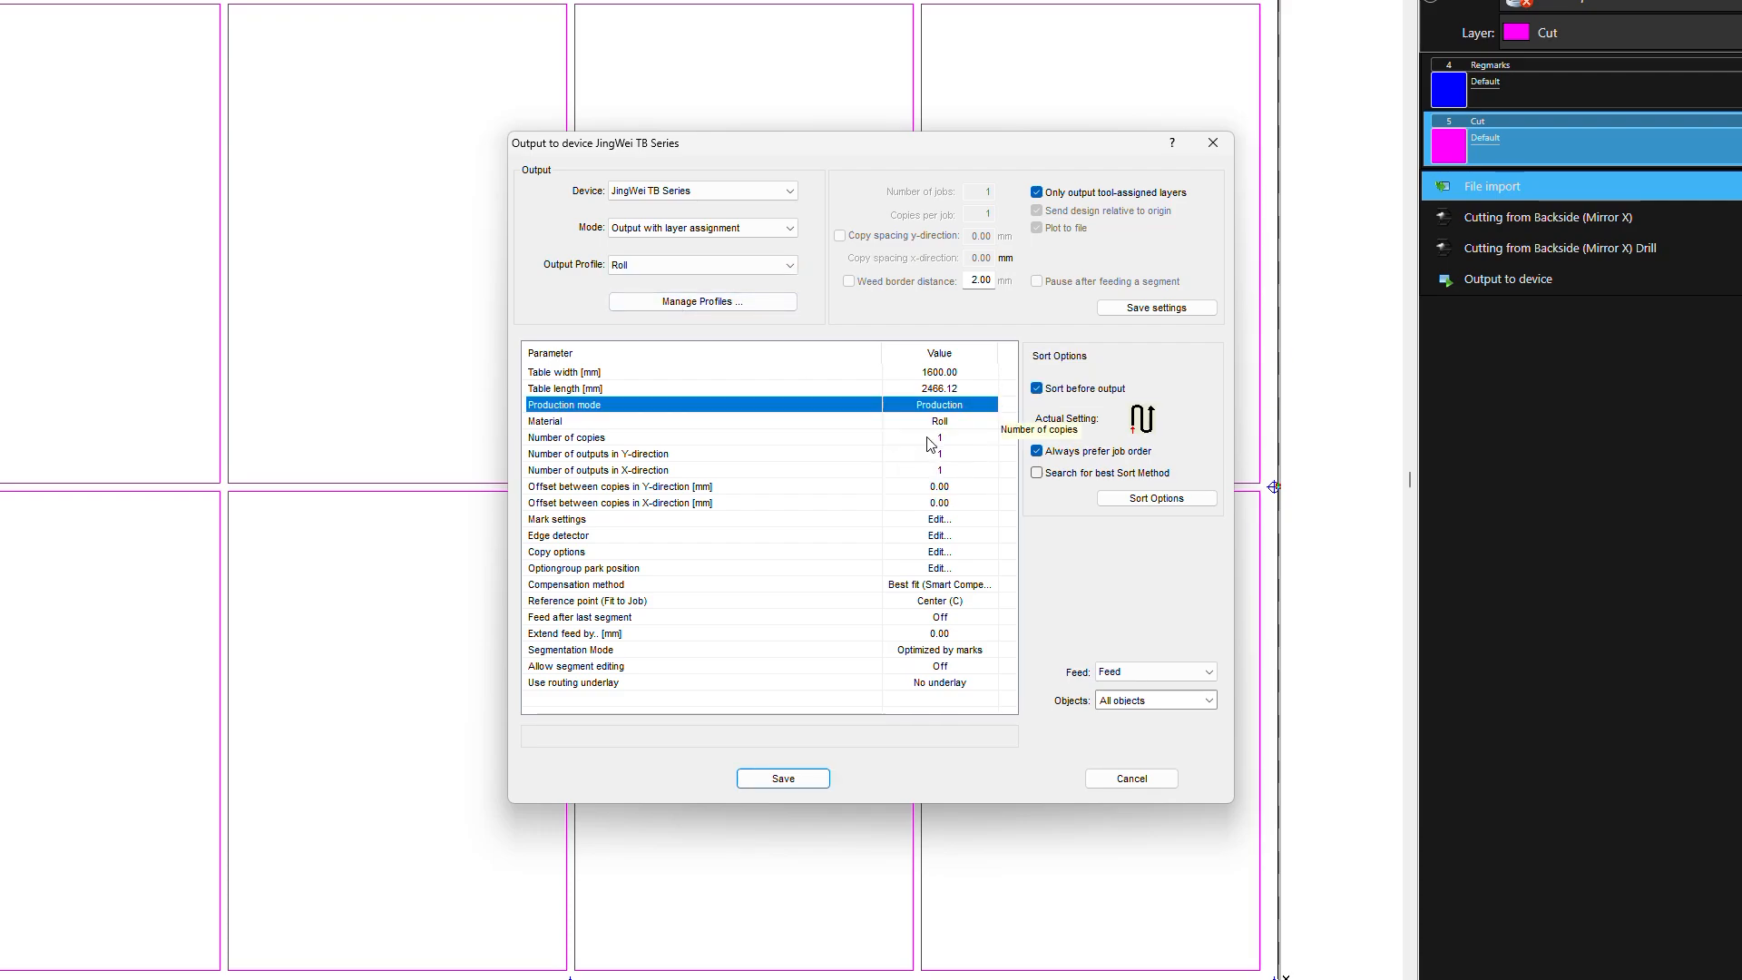
# Set the table length to 2400 mm and the material handling to Roll
pyautogui.click(977, 389)
pyautogui.moveTo(975, 390); pyautogui.dragTo(942, 395)
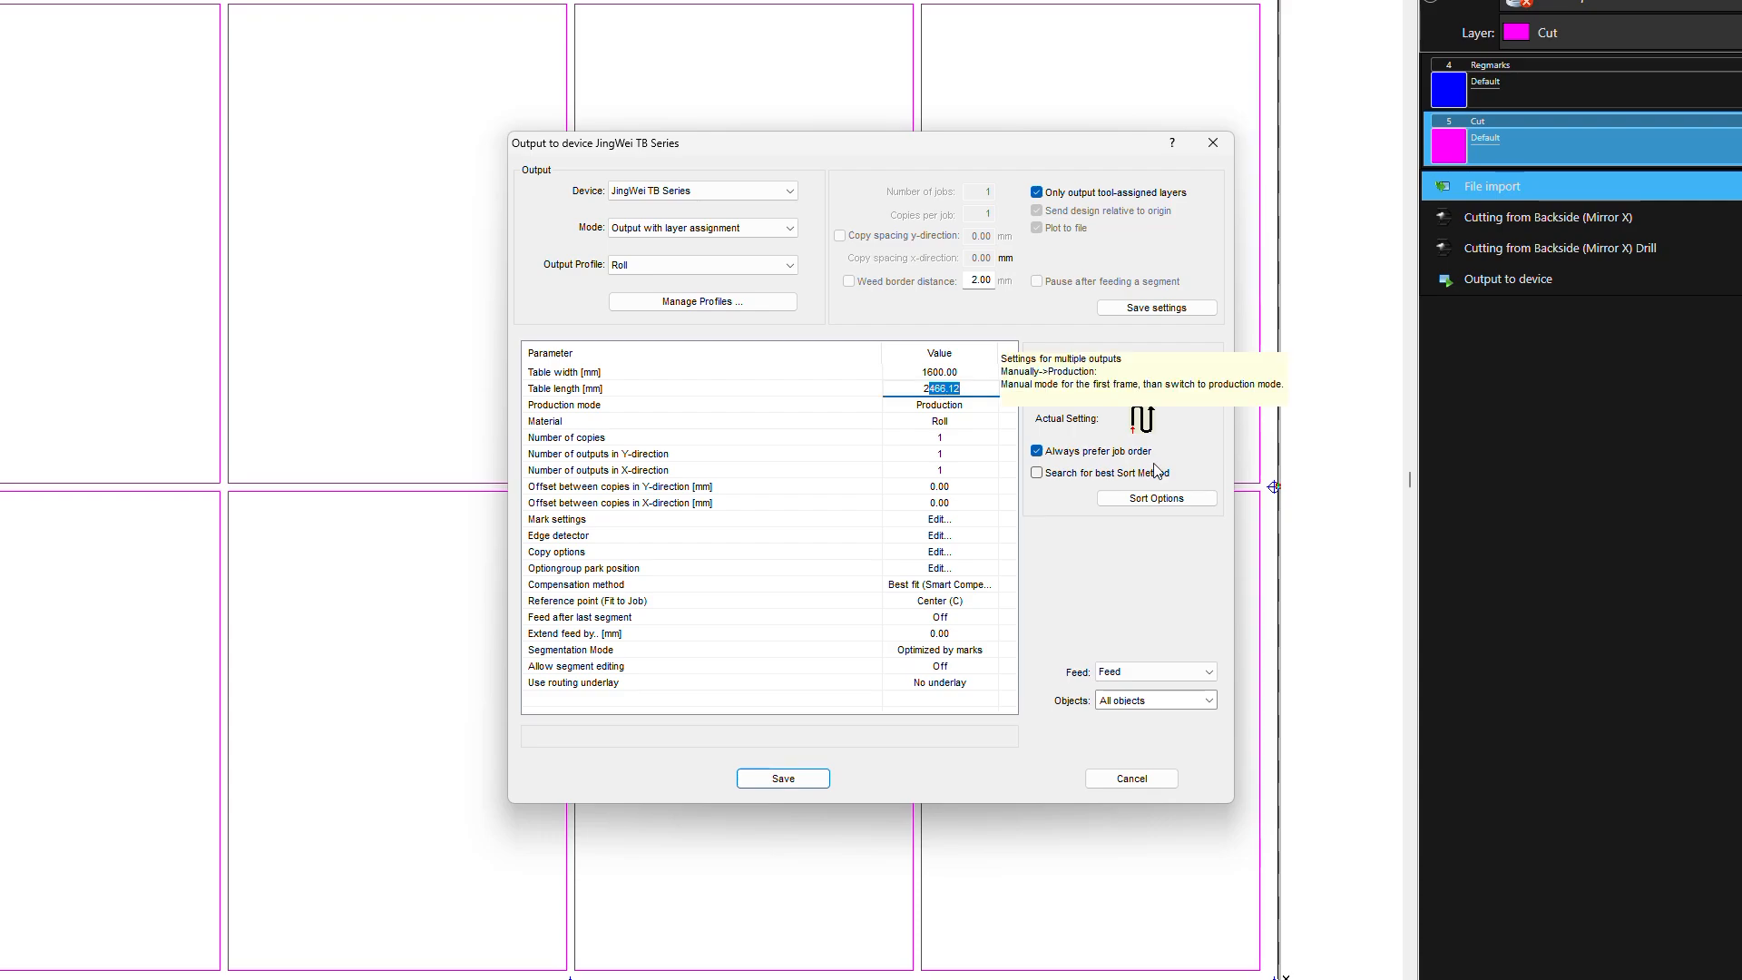
pyautogui.press('Left')
pyautogui.press('Right')
pyautogui.press('Right')
pyautogui.press('BackSpace')
pyautogui.press('BackSpace')
pyautogui.press('BackSpace')
pyautogui.press('BackSpace')
pyautogui.press('BackSpace')
pyautogui.write('00')
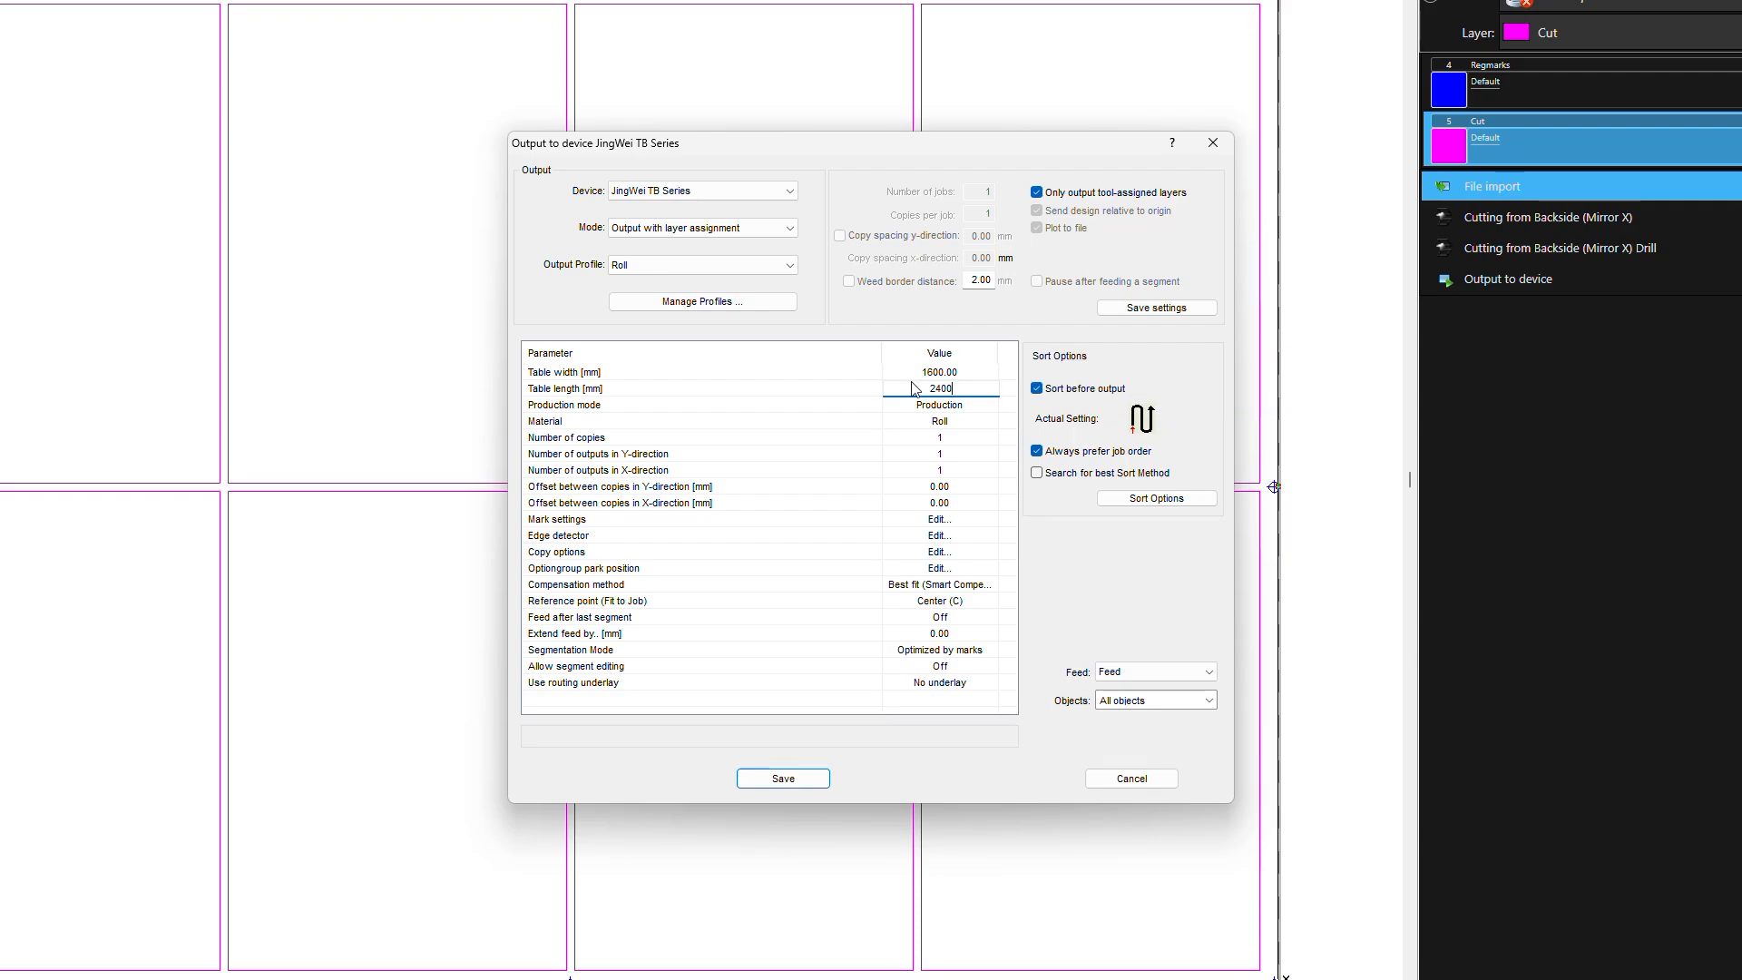
pyautogui.click(954, 421)
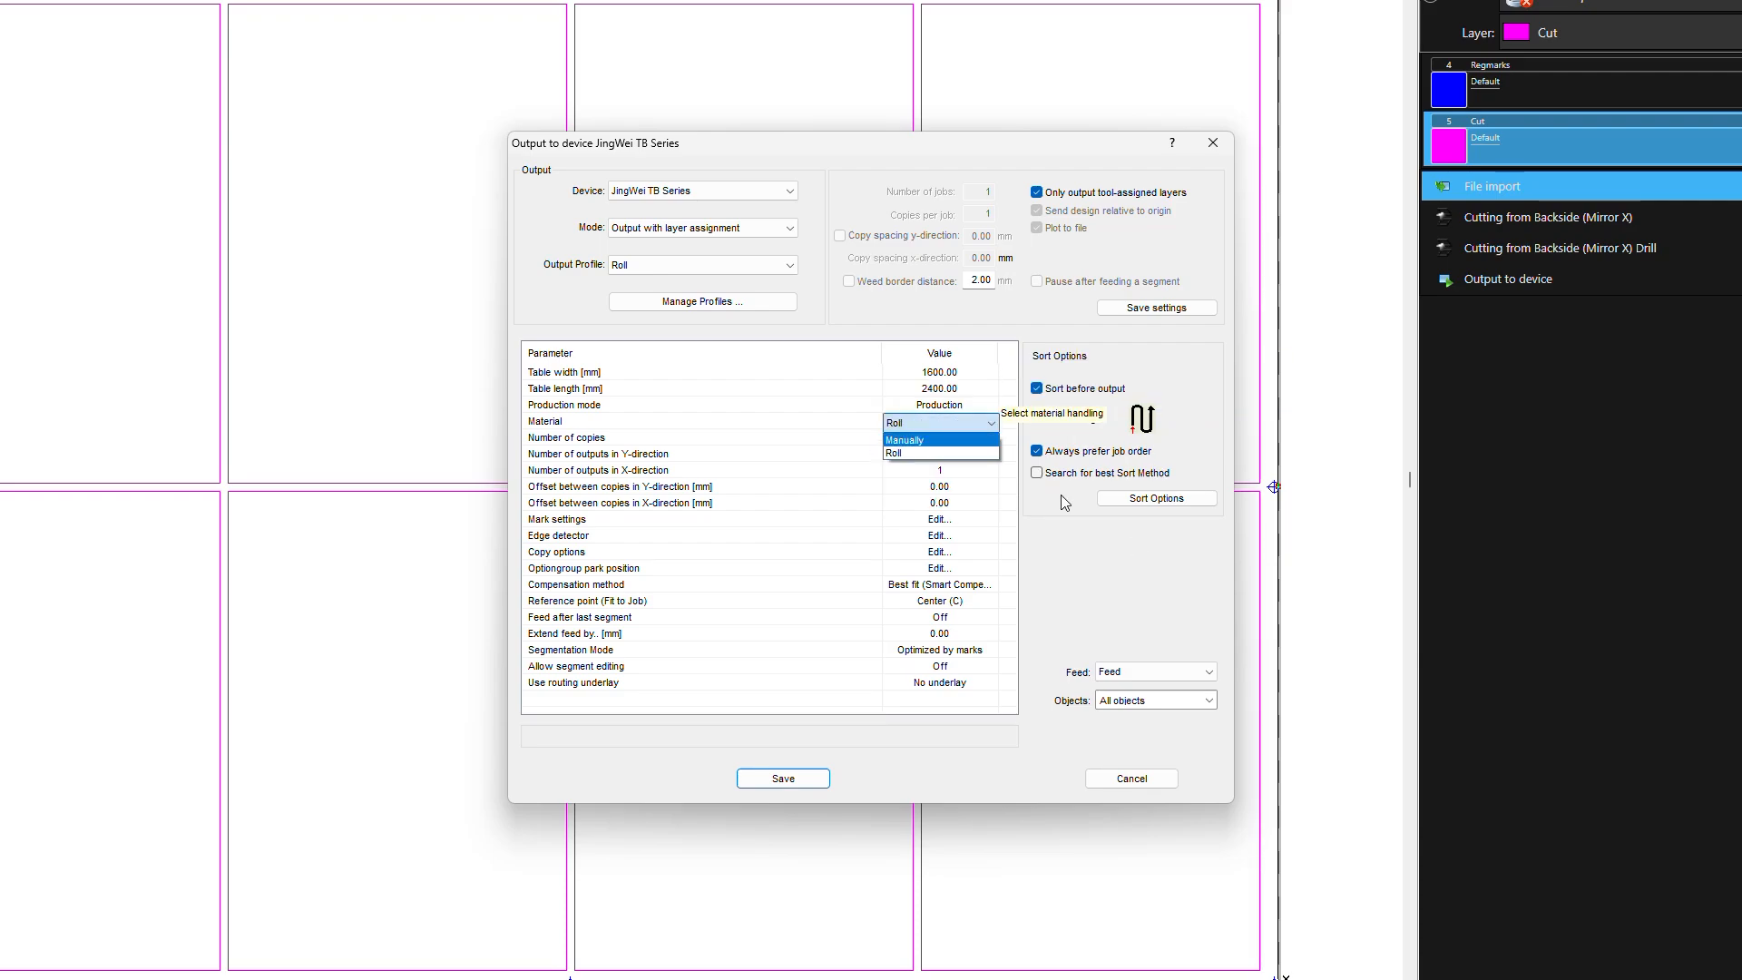
pyautogui.click(967, 454)
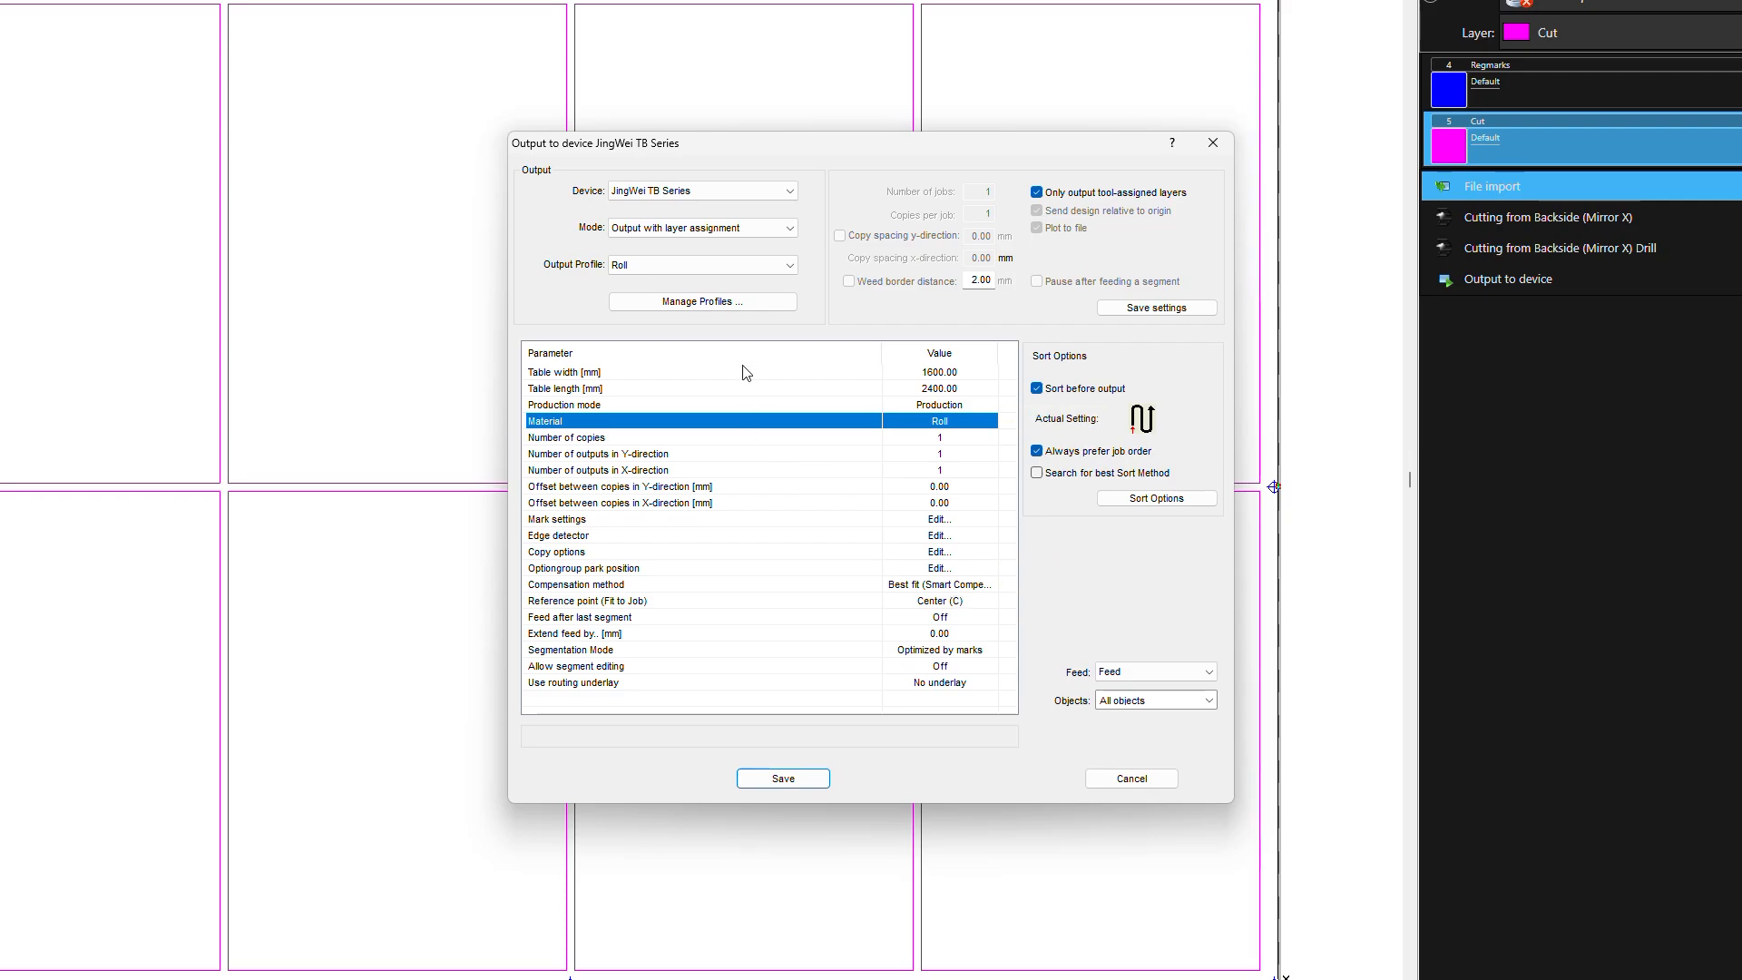
# Save the current settings to the Roll profile and save the output parameters
pyautogui.click(711, 300)
pyautogui.click(862, 345)
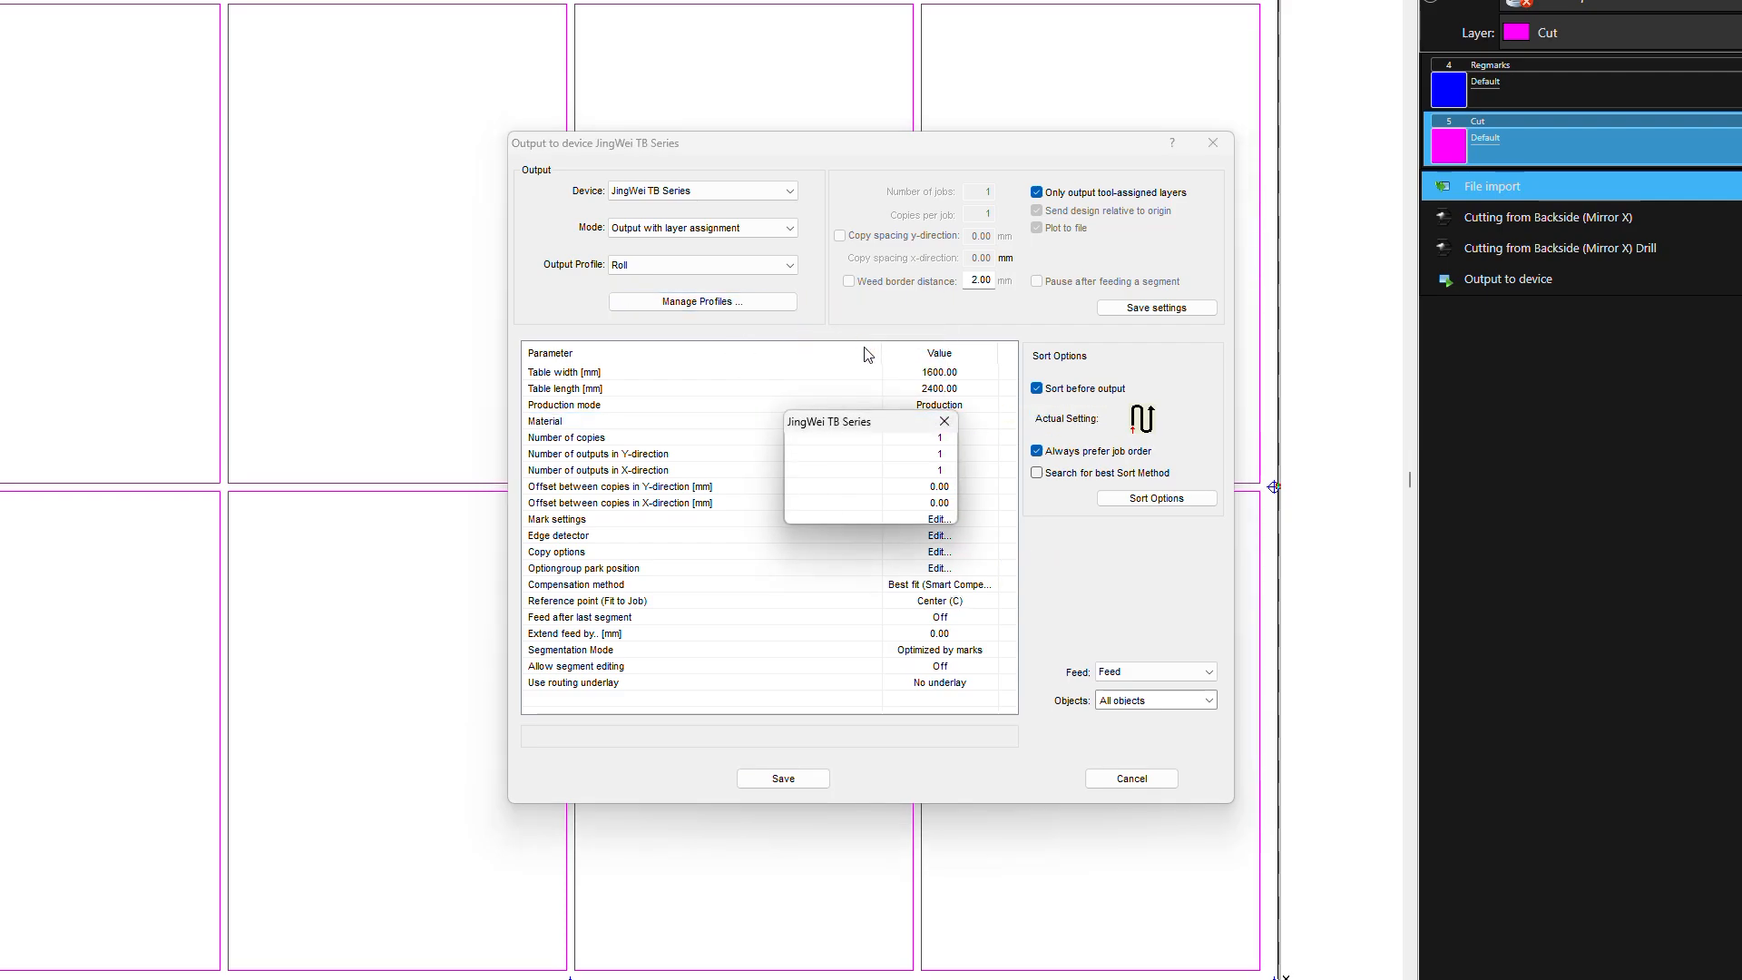
pyautogui.click(903, 503)
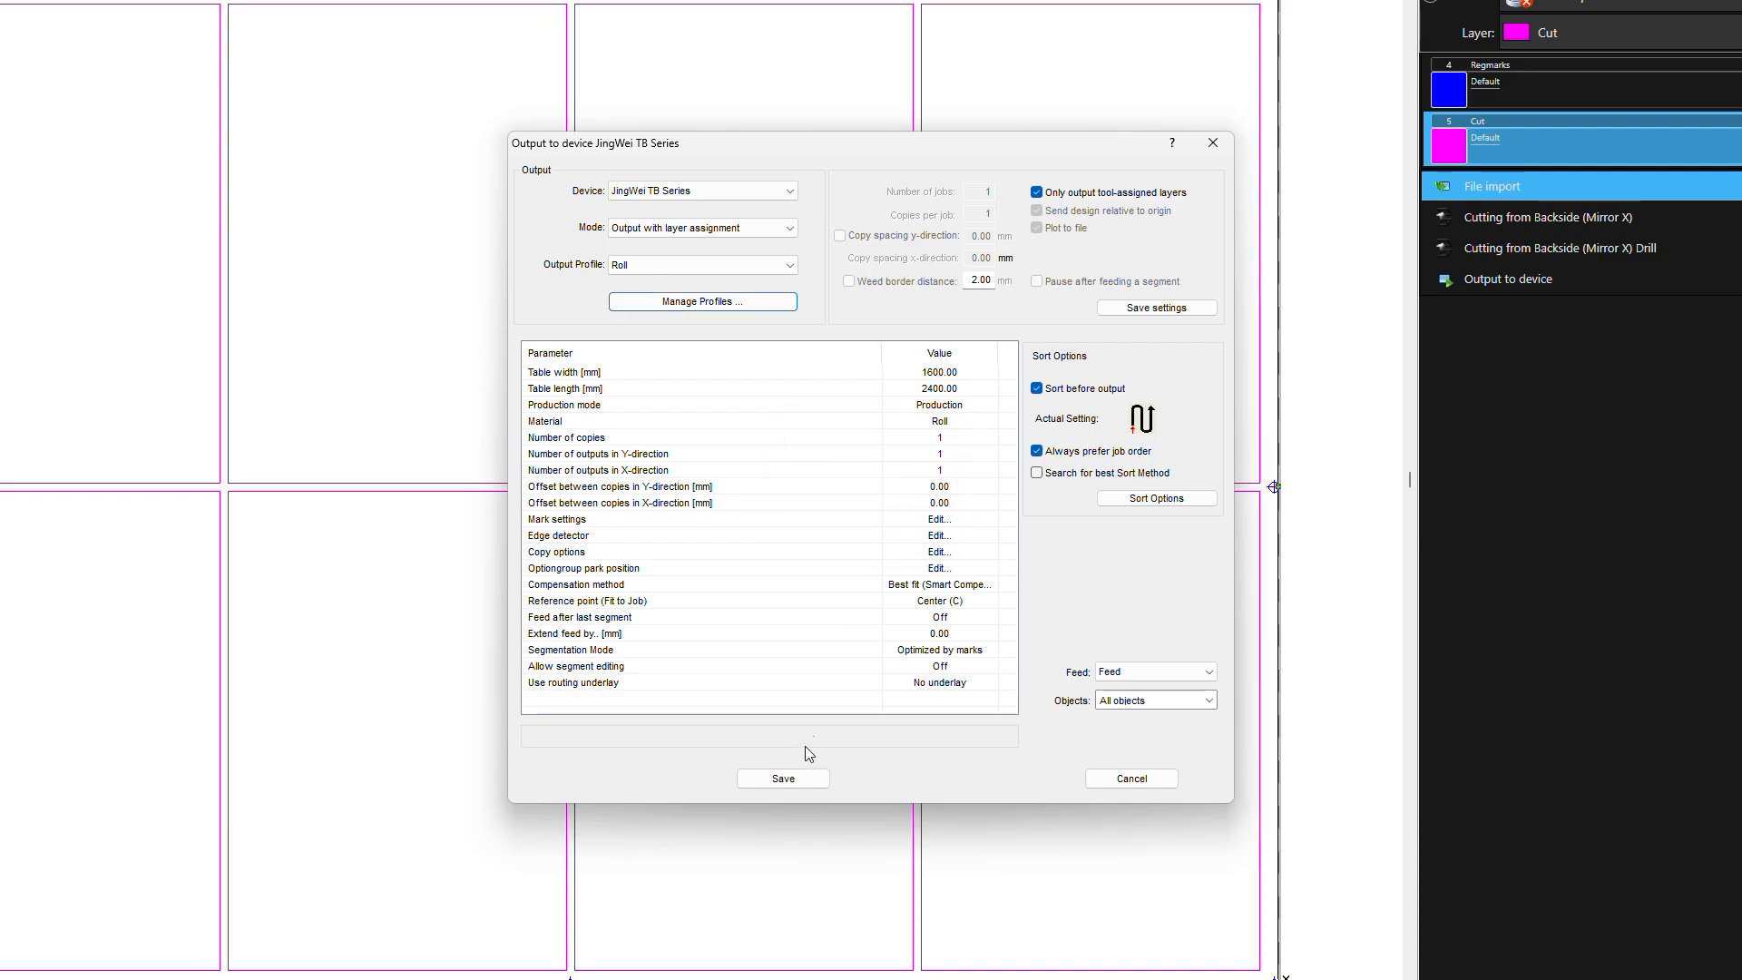
pyautogui.click(798, 781)
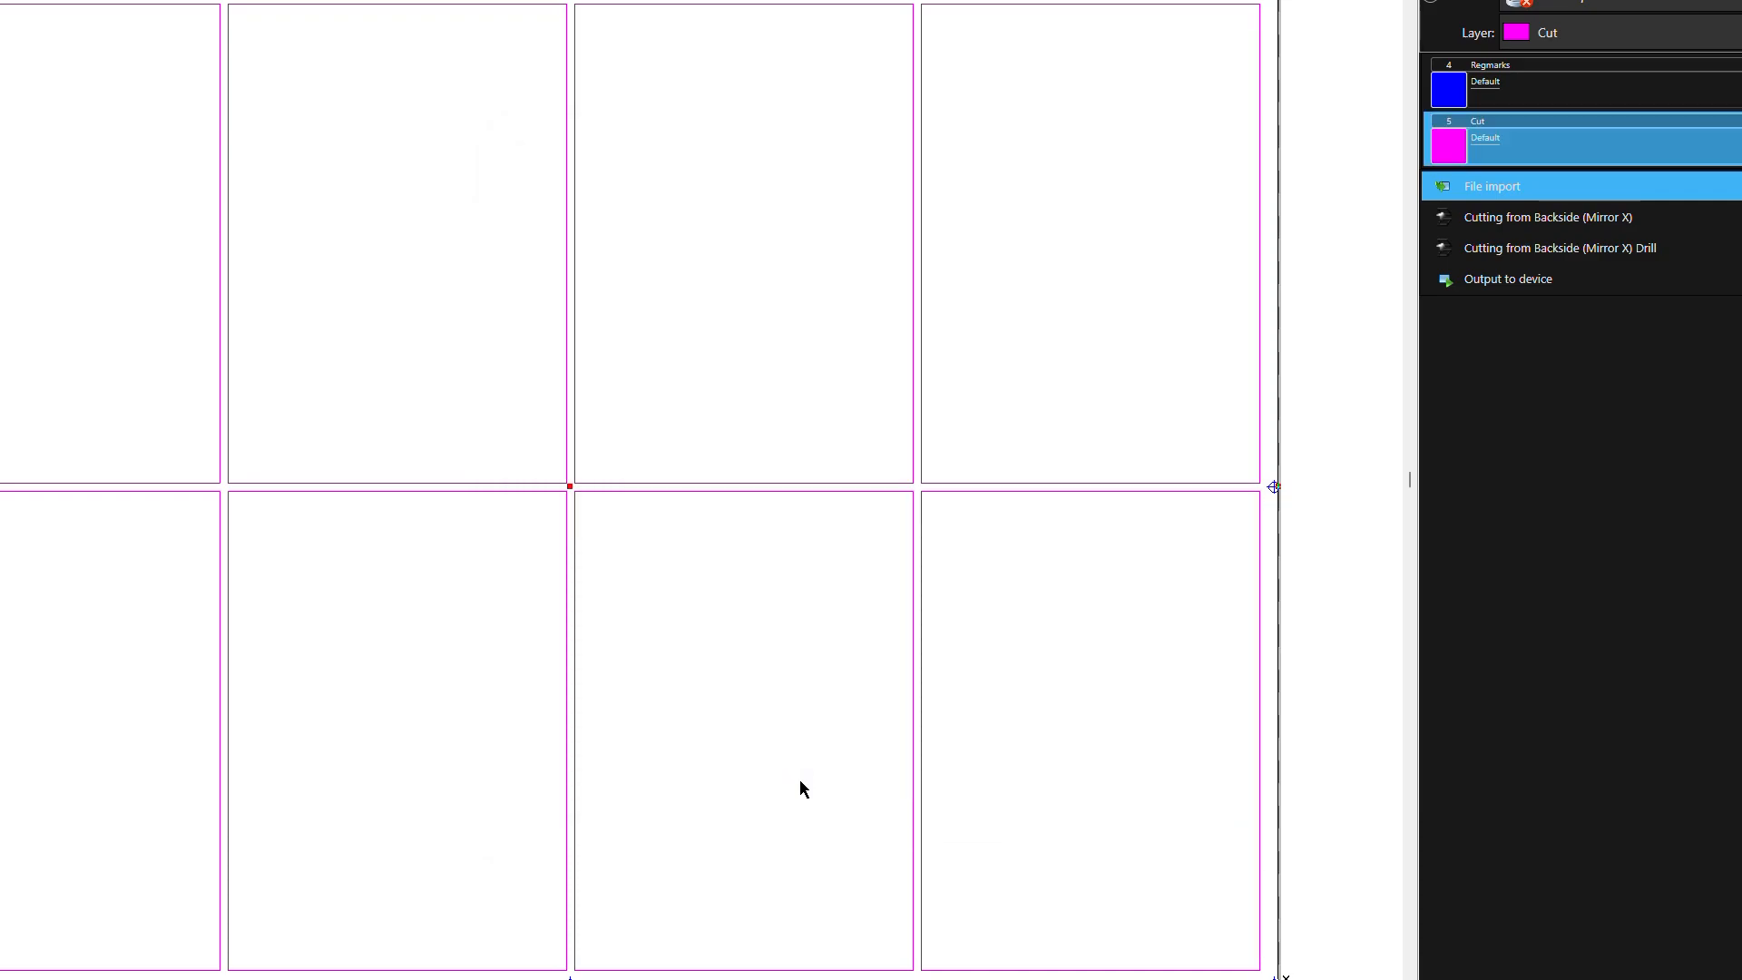